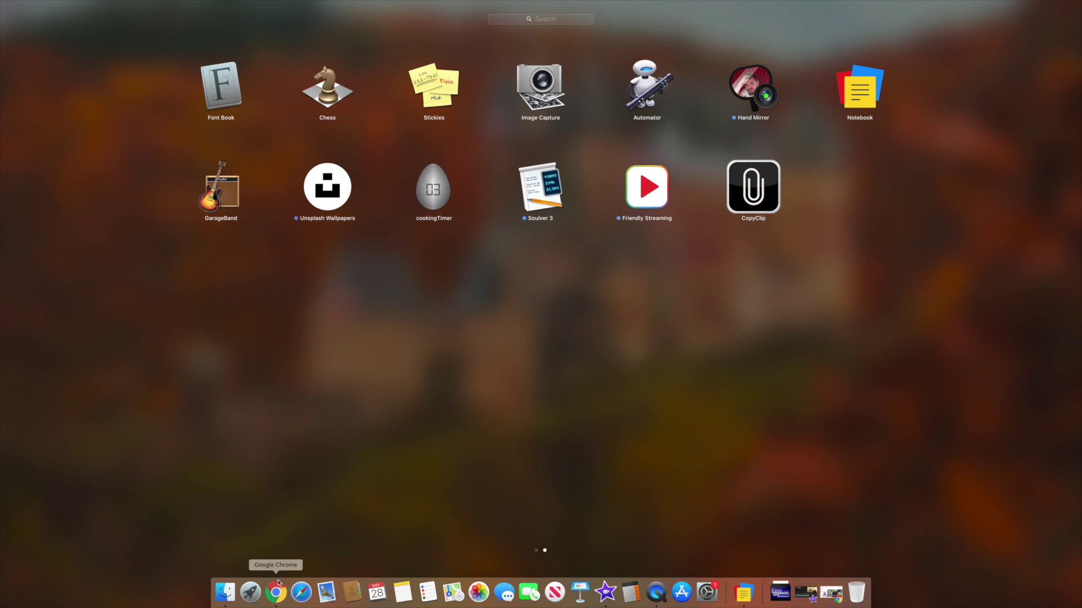
Launch Notebook and add a new Untitled notebook.
click(188, 449)
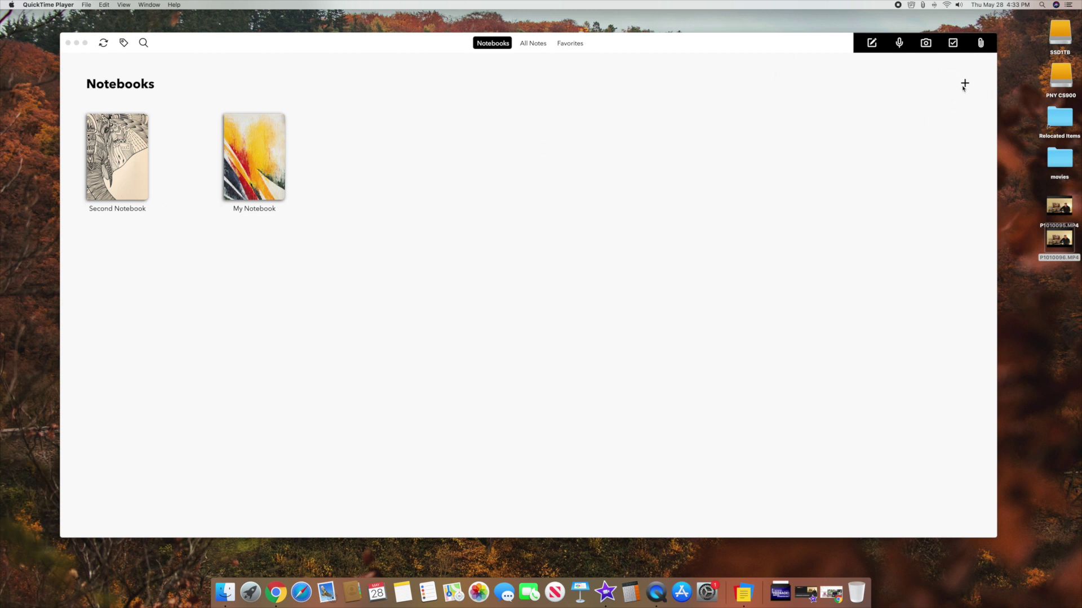
click(965, 83)
click(965, 84)
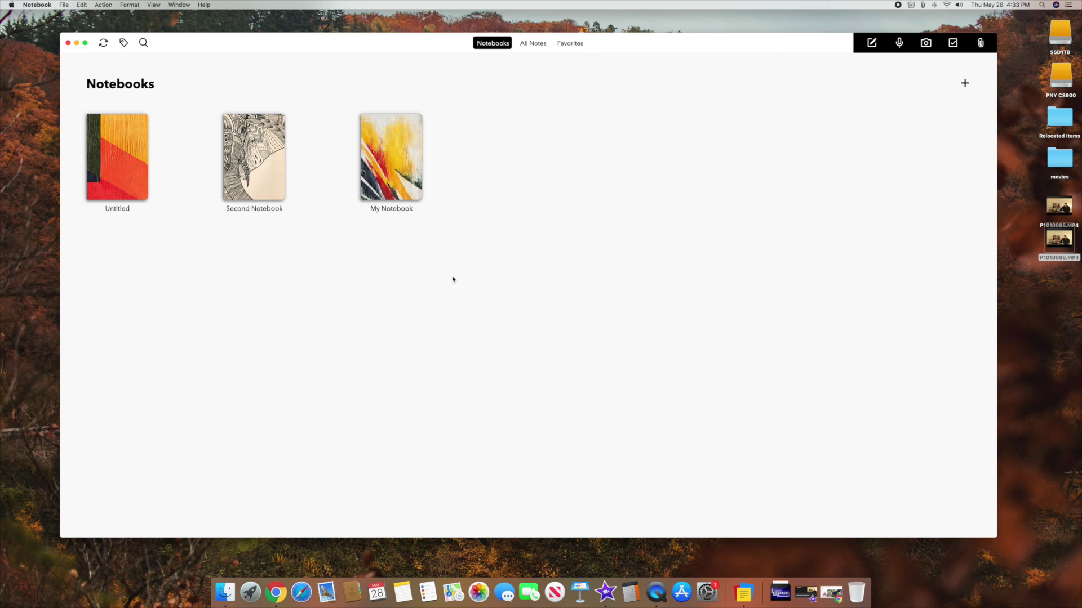
click(118, 211)
Rename the Untitled notebook to 'Craigs Notes'.
click(77, 89)
click(119, 209)
click(122, 210)
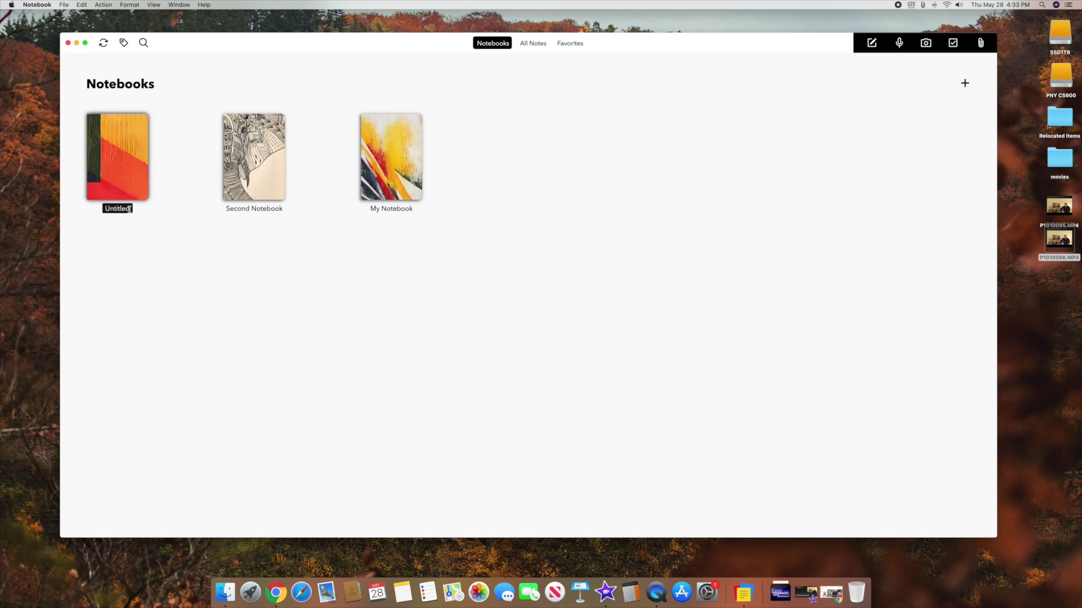
text(Craigs Notes)
click(149, 320)
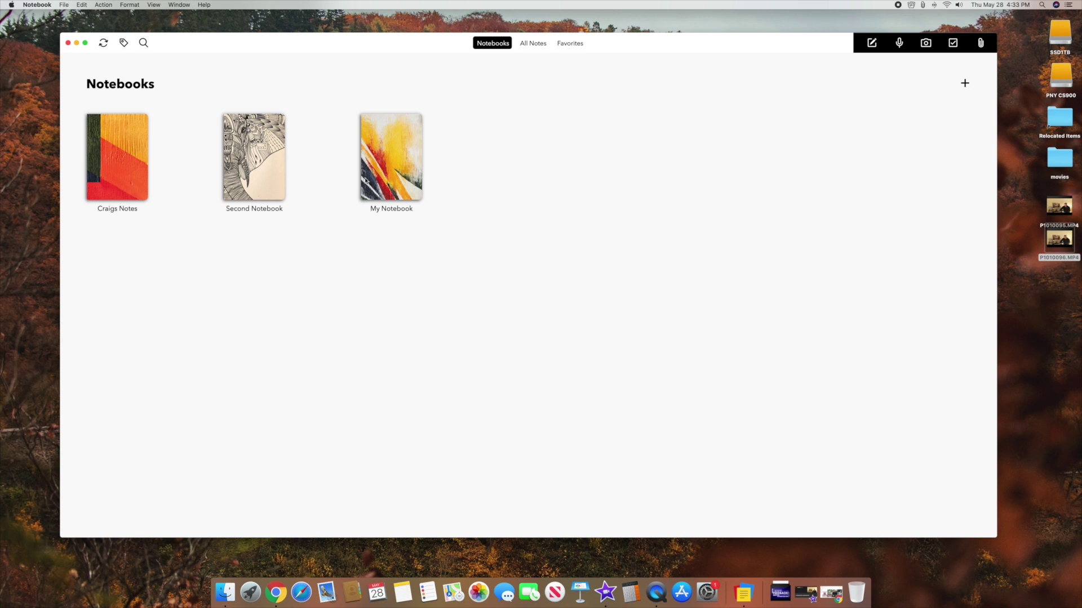
In Craigs Notes, add a text card reading 'This is a test' in bold.
double_click(136, 180)
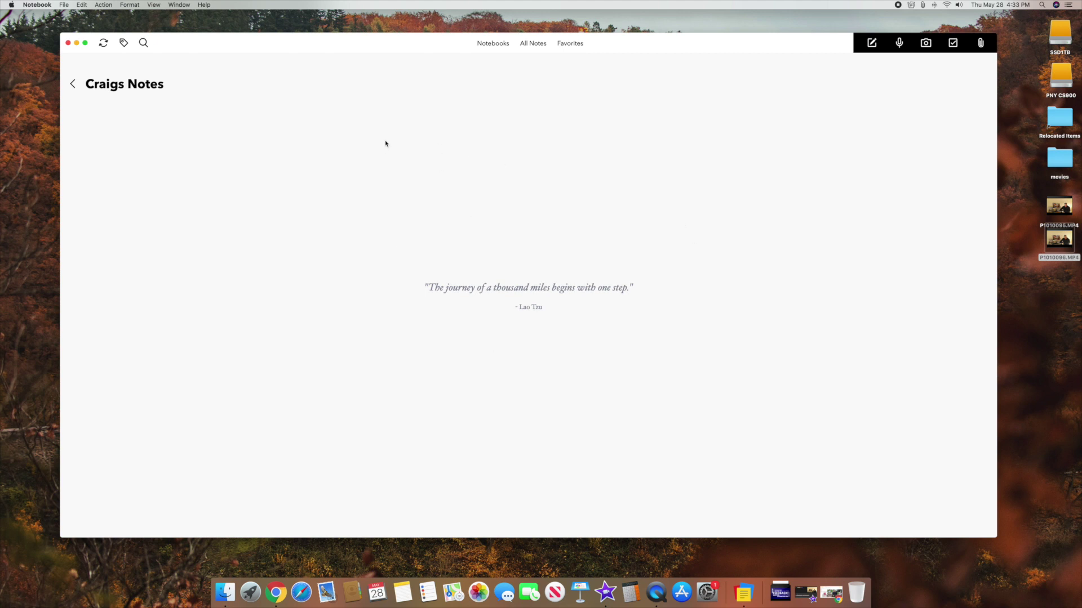
click(64, 5)
mouse_move(71, 15)
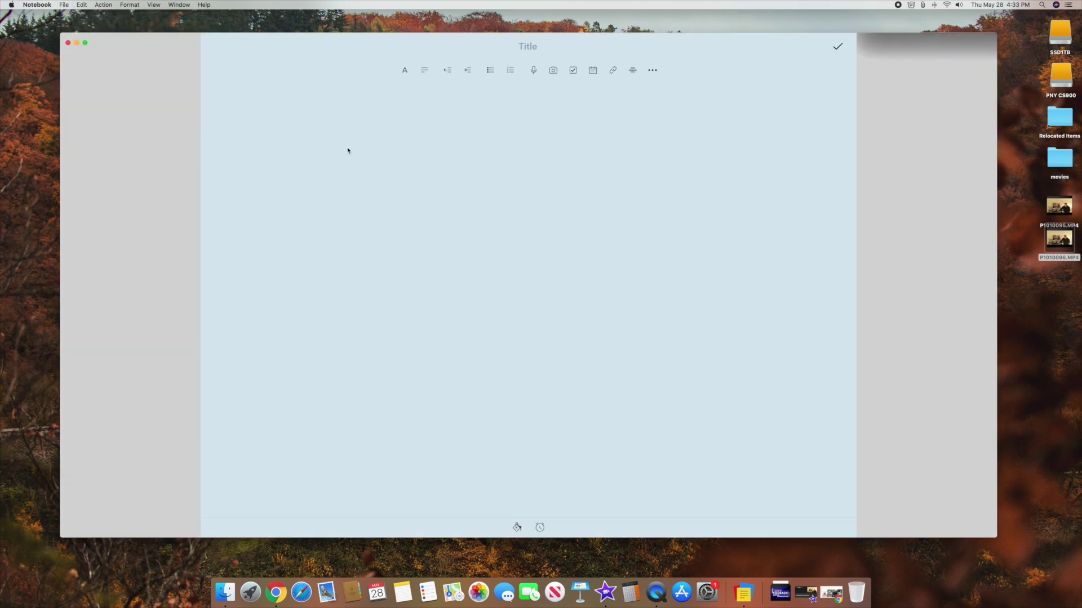
text(This is a test)
drag(323, 93, 241, 95)
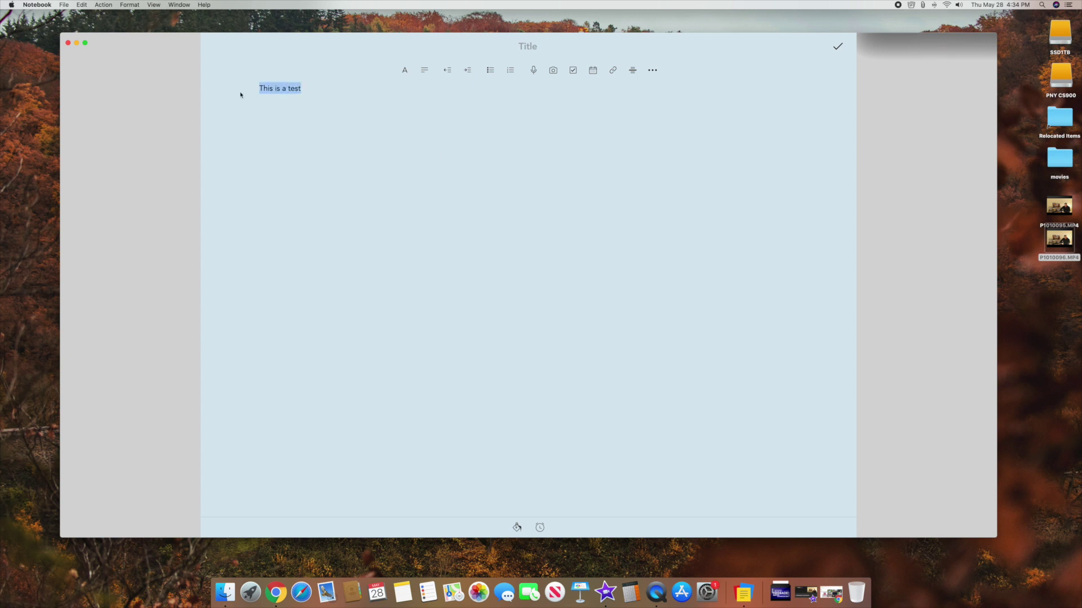
click(404, 72)
click(370, 93)
click(416, 188)
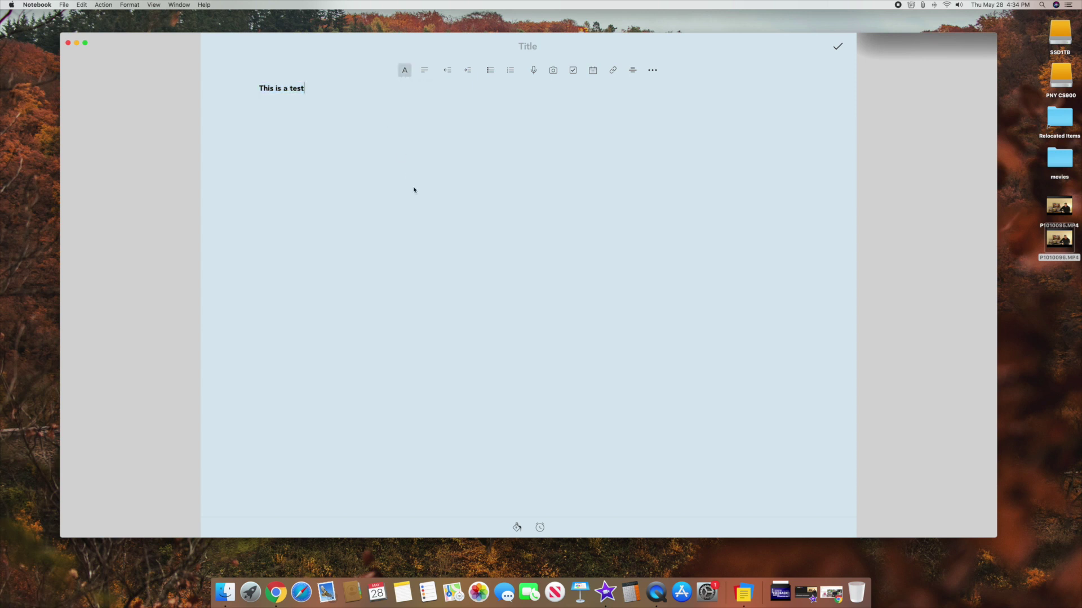
Record a two-second audio clip into the note, play it back, and save the note.
click(532, 70)
click(533, 70)
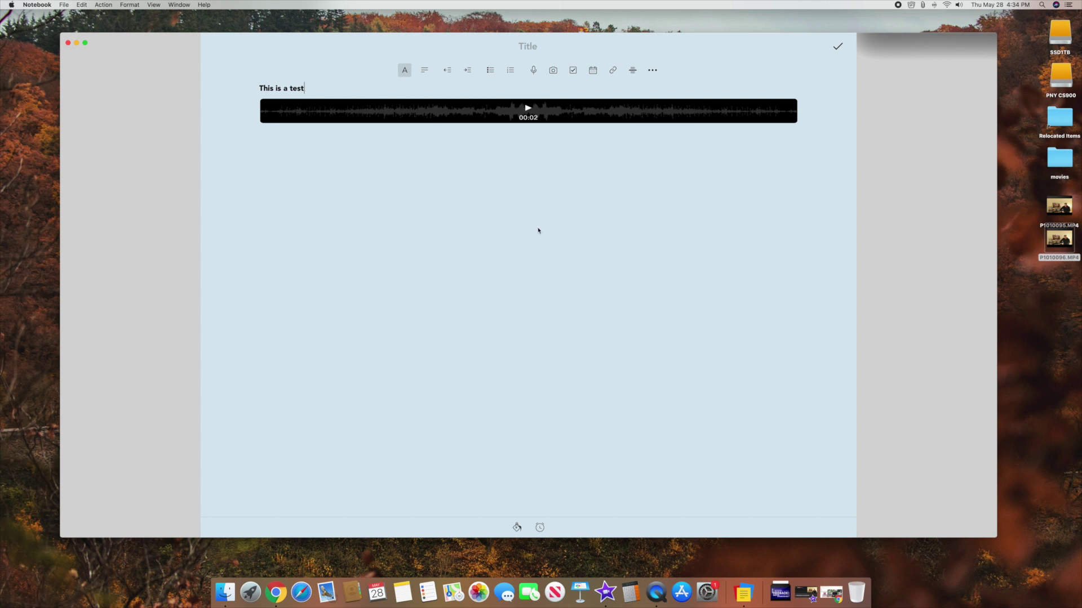
click(532, 174)
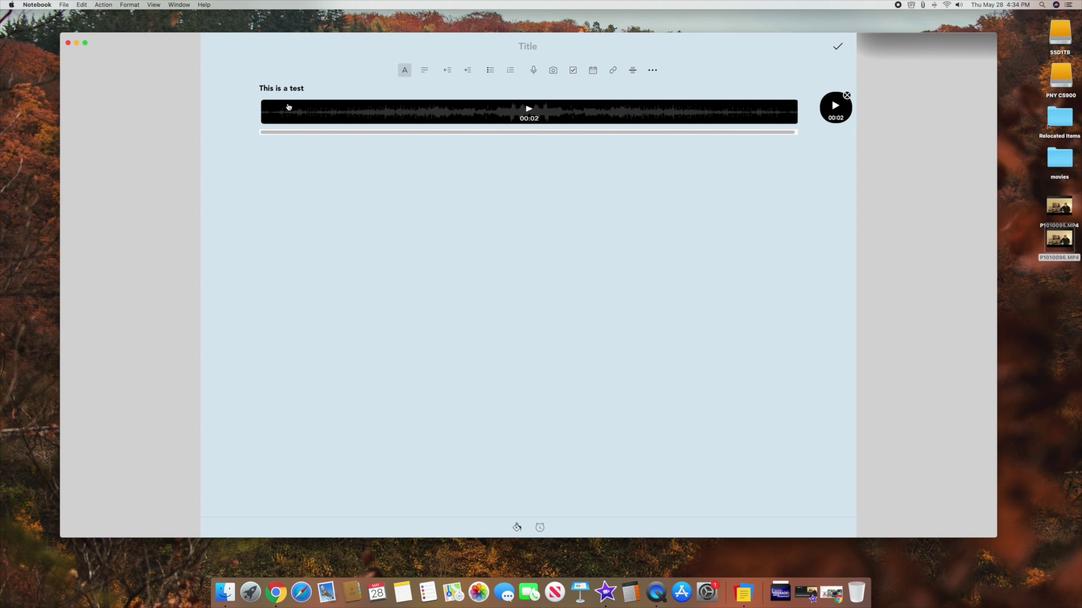
click(64, 5)
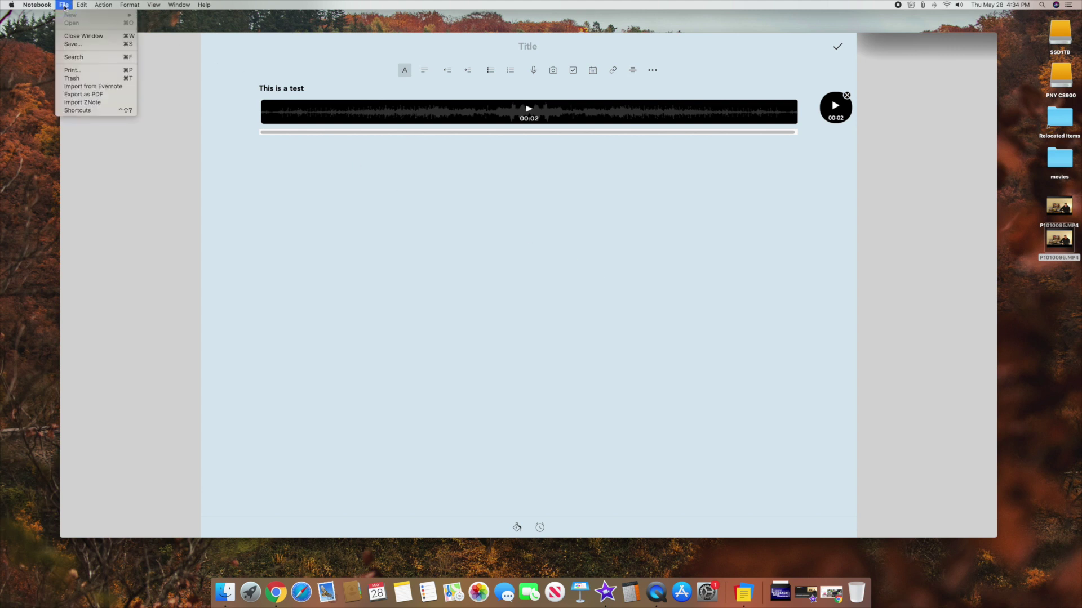
click(168, 169)
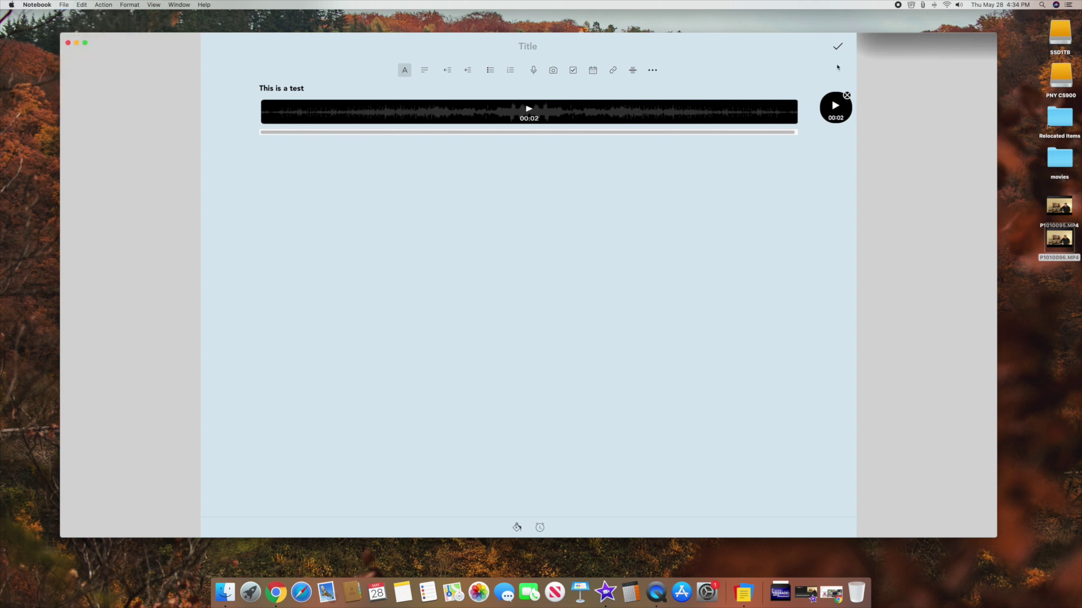
click(836, 48)
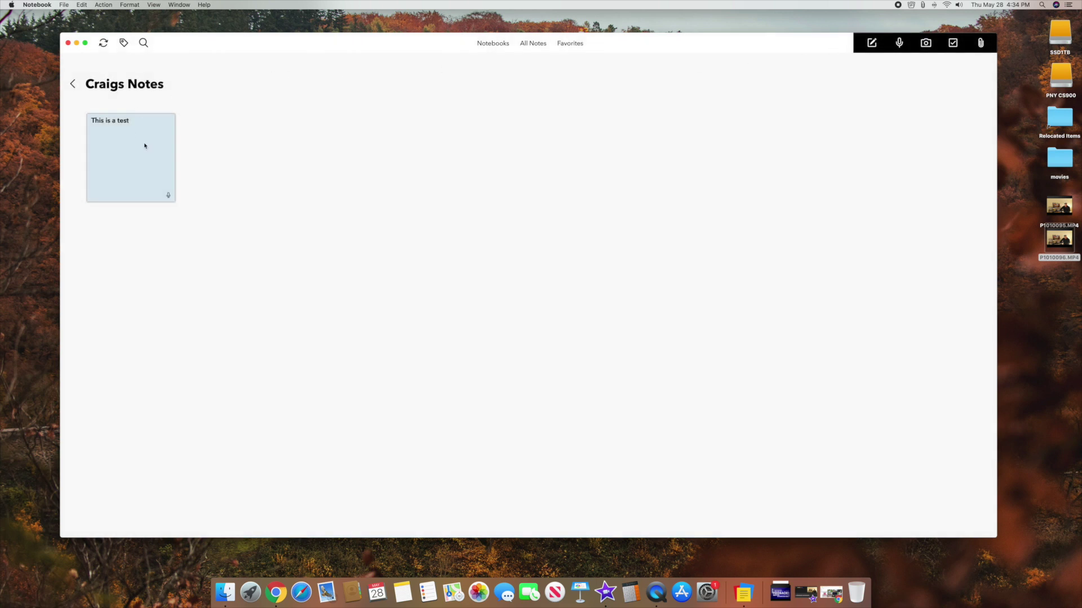
Add a six-second audio card to Craigs Notes and save it.
click(73, 84)
click(107, 166)
click(69, 6)
mouse_move(76, 17)
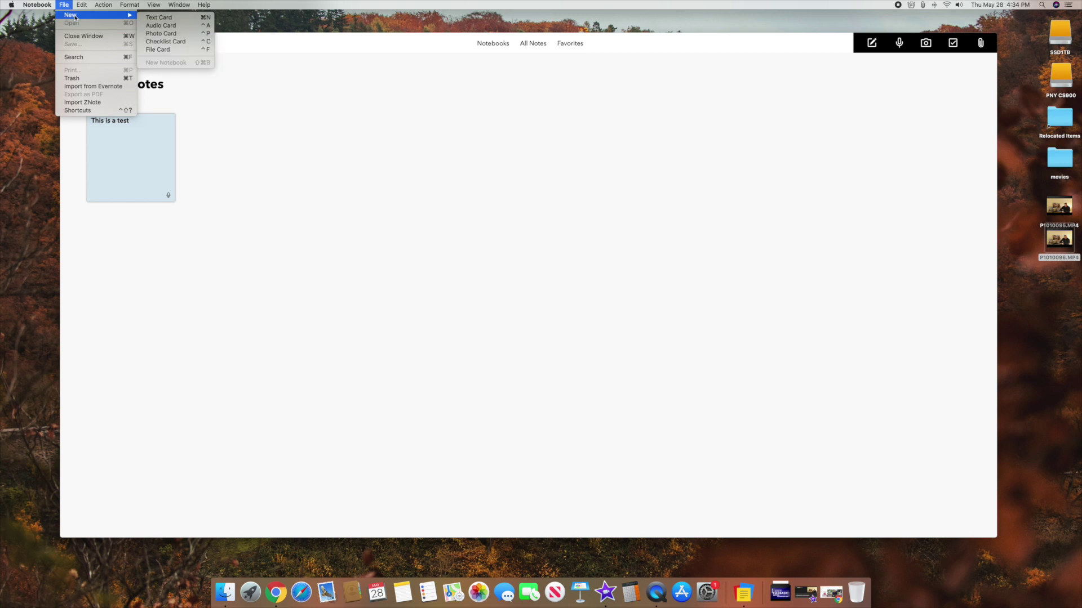
click(161, 26)
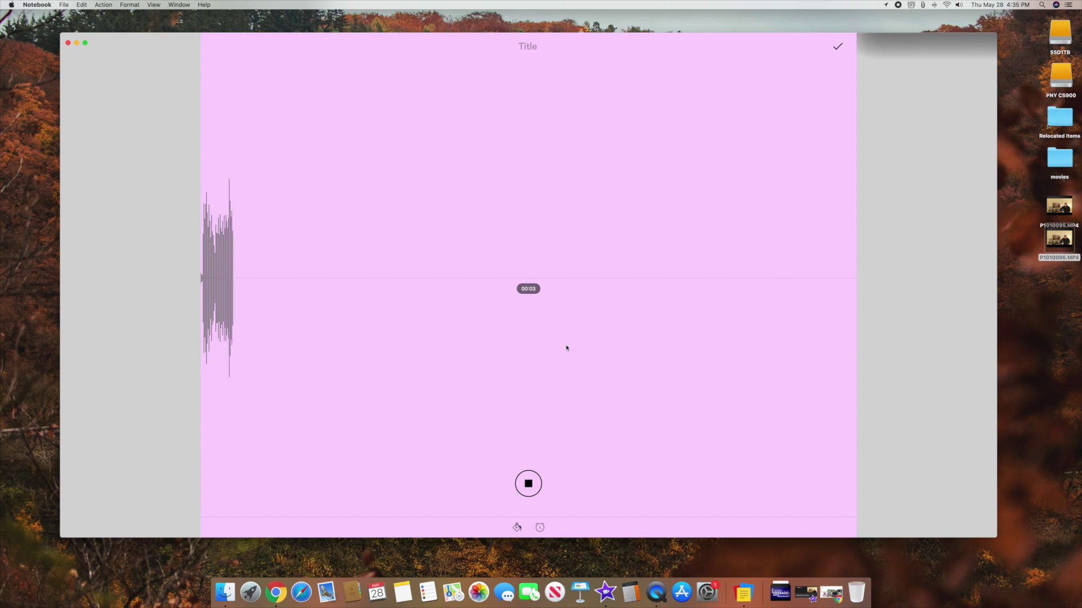
click(528, 484)
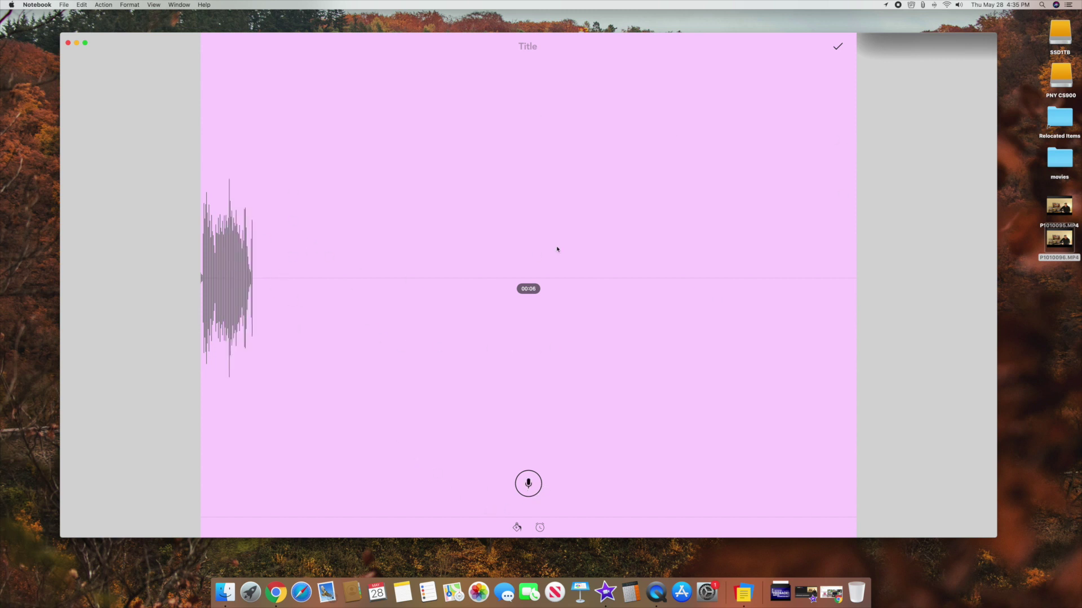
click(839, 46)
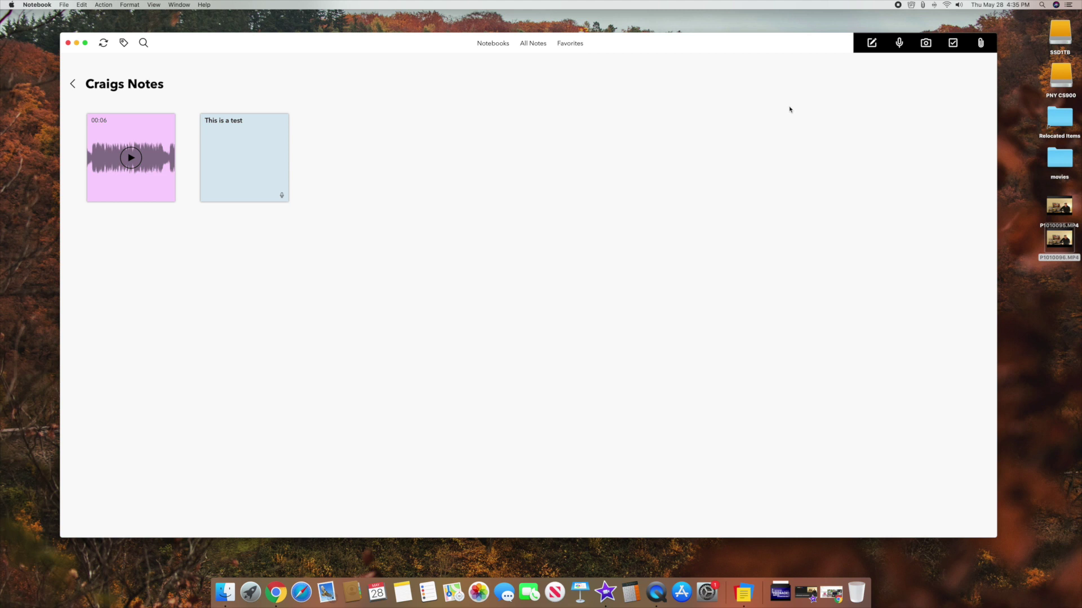
Create a new blank photo card in Craigs Notes.
click(64, 5)
mouse_move(68, 14)
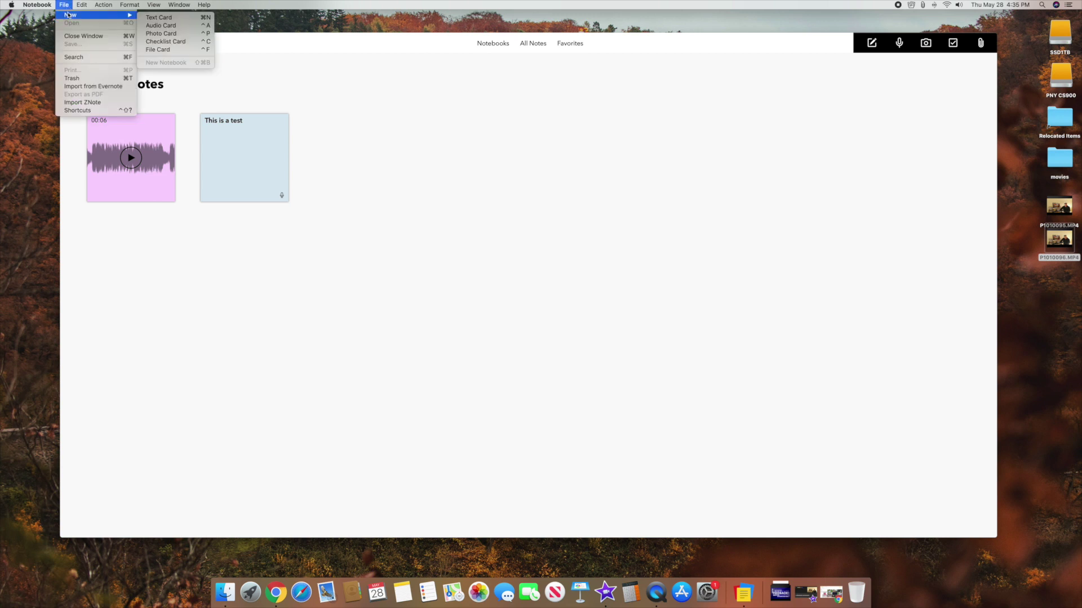
click(161, 33)
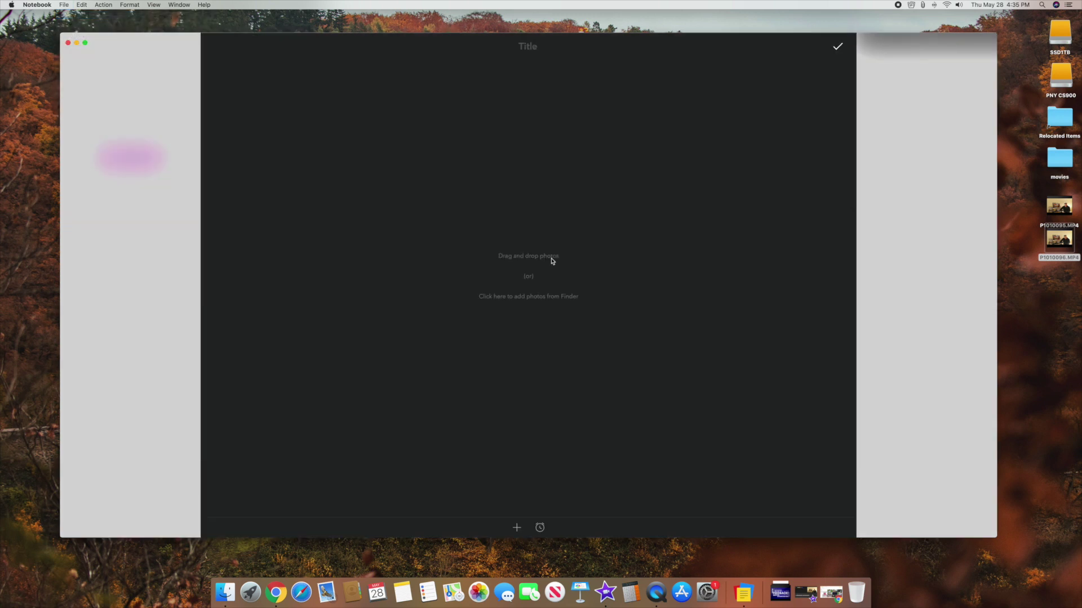
Drag the Downloads JPEG of a man behind a laptop into the photo card, then minimize Finder.
click(226, 592)
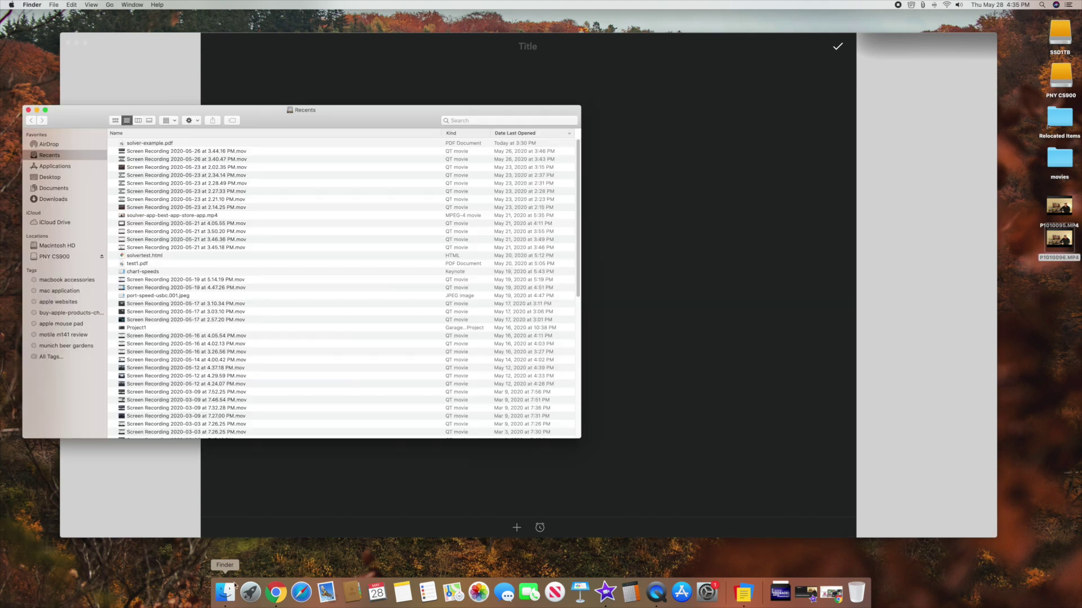
click(50, 199)
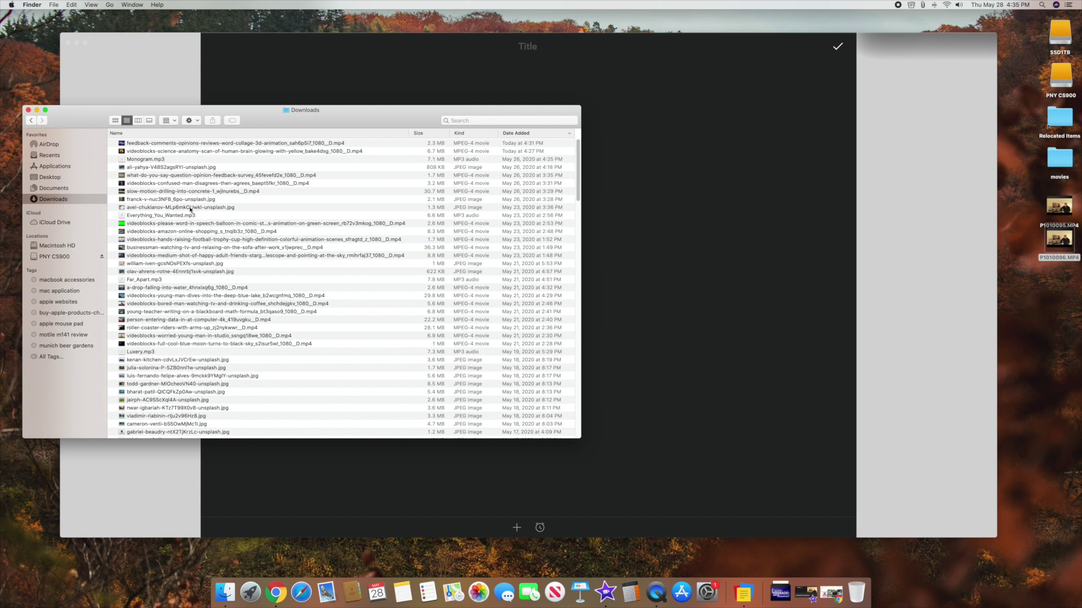
drag(199, 165, 733, 272)
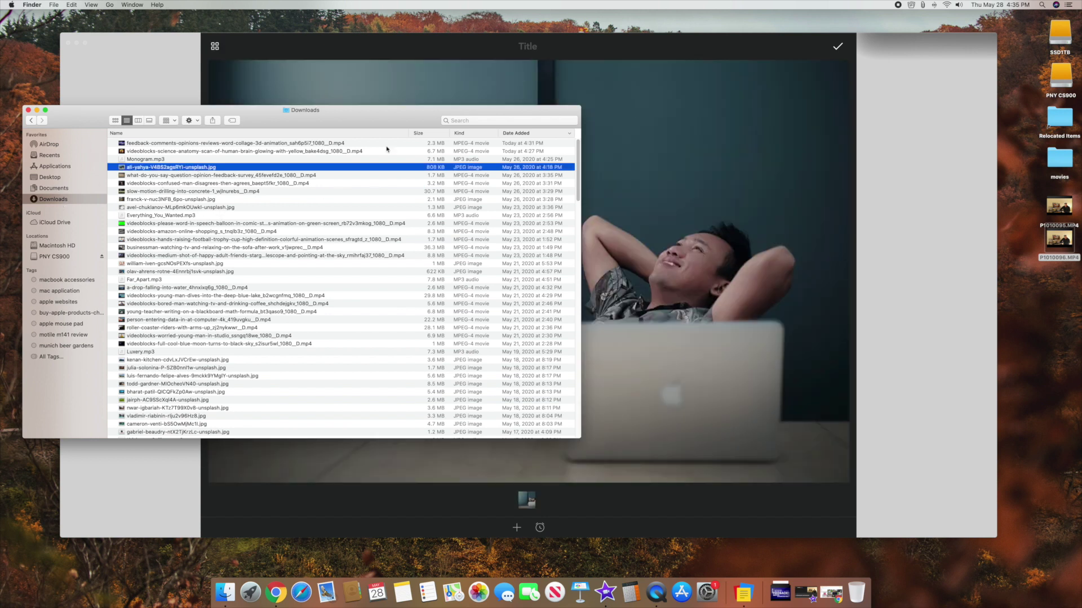
click(37, 111)
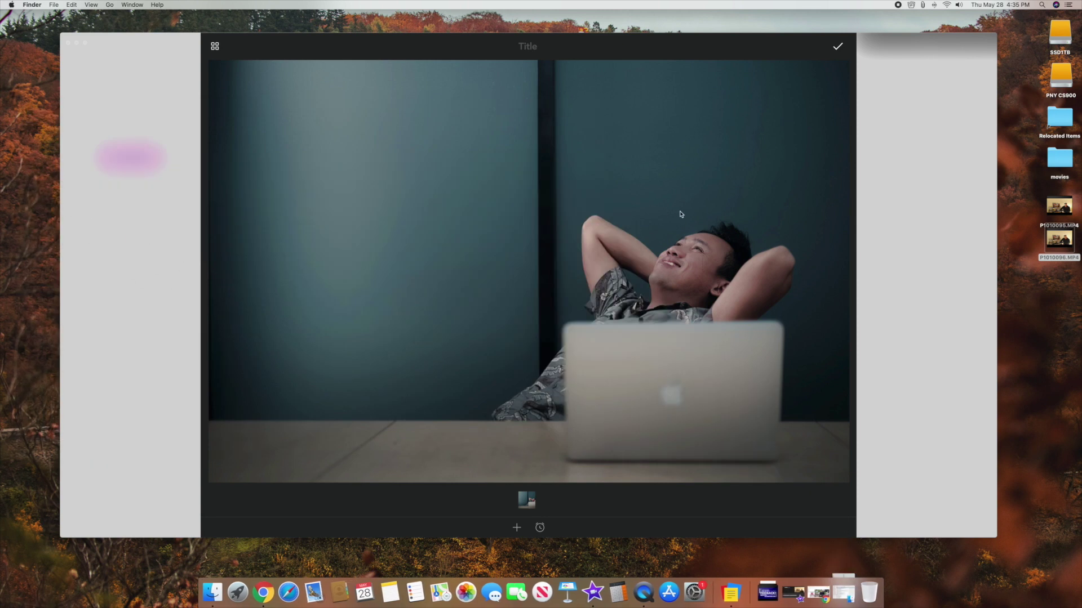
Save the photo card, then add a checklist card listing Milk, cheese and ham.
click(522, 42)
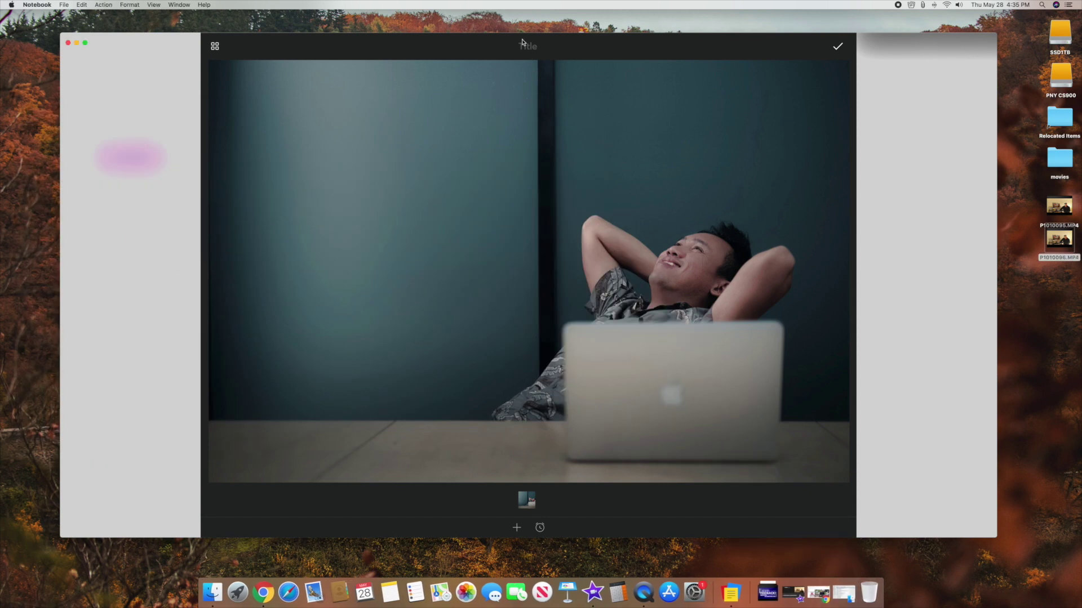
click(837, 48)
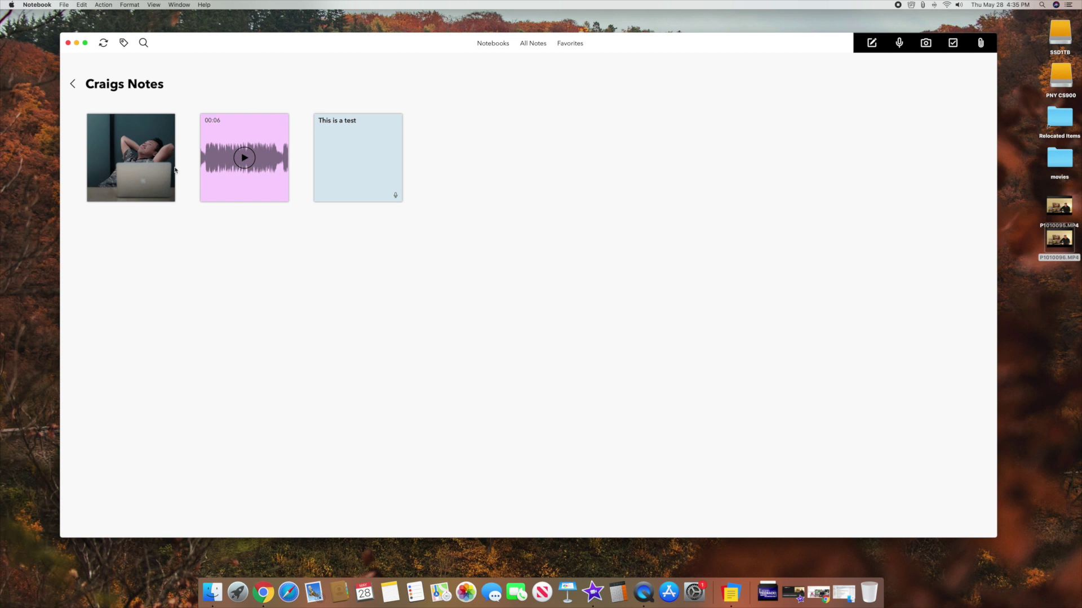
click(64, 5)
mouse_move(72, 18)
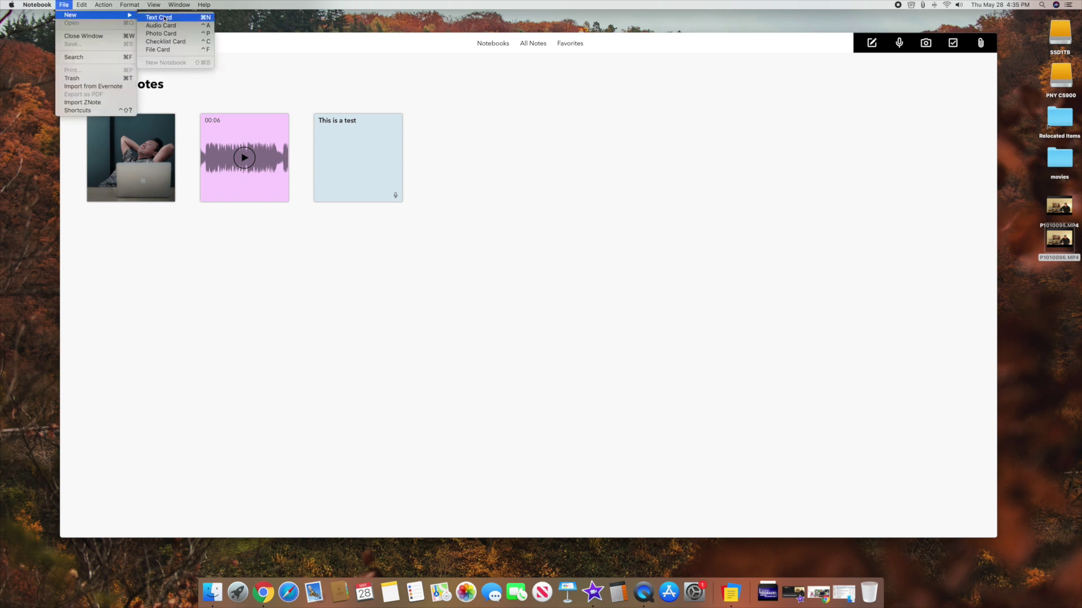
click(166, 41)
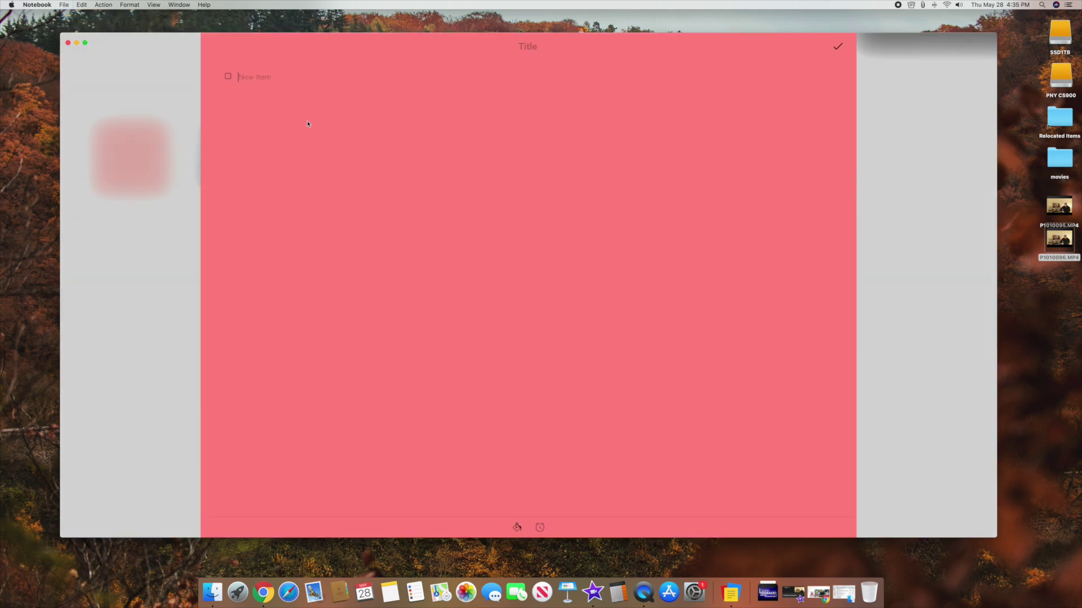
text(Milk )
text(cheese )
text(ham)
Make the checklist card orange and save it to Craigs Notes.
click(542, 530)
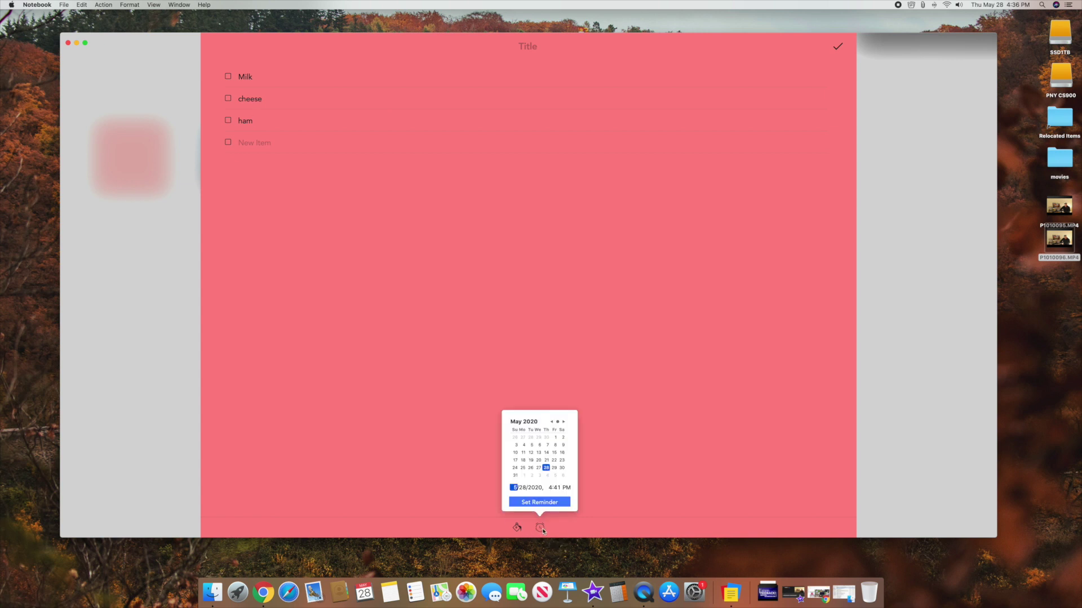
click(659, 445)
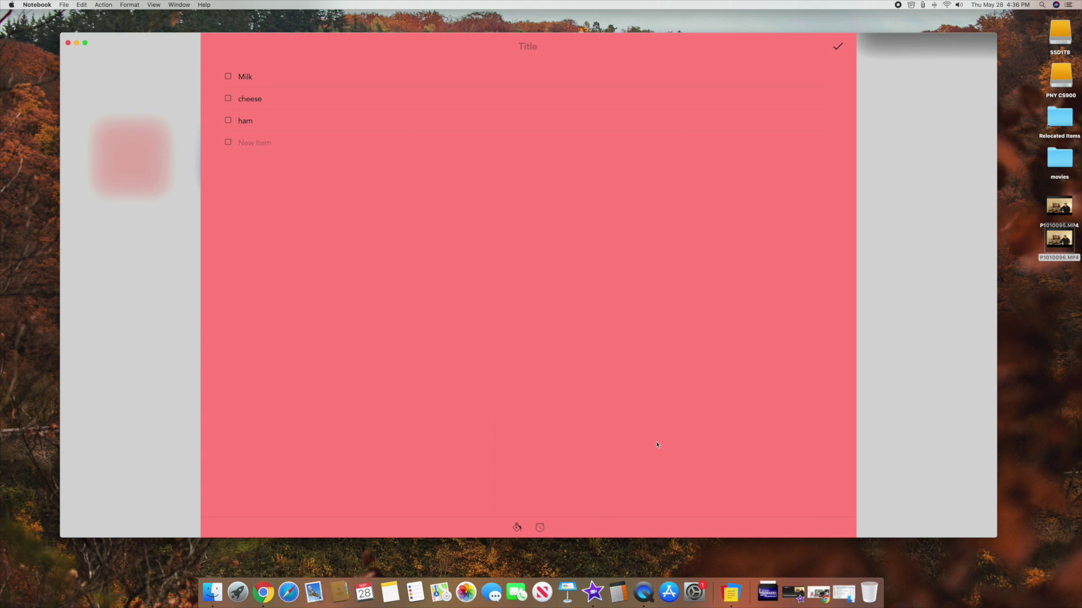
click(517, 528)
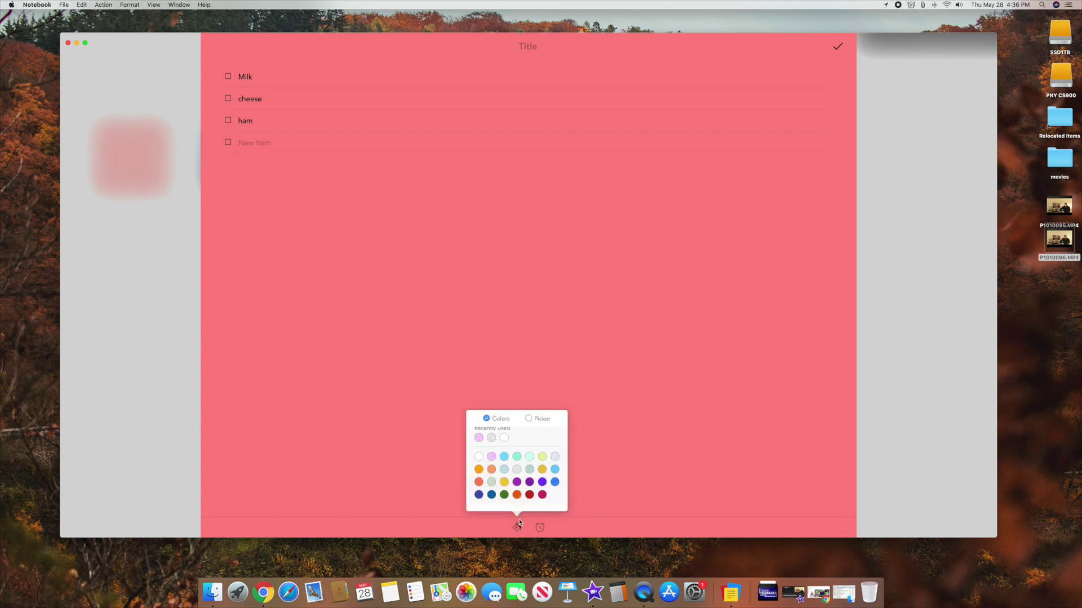
click(517, 496)
click(635, 440)
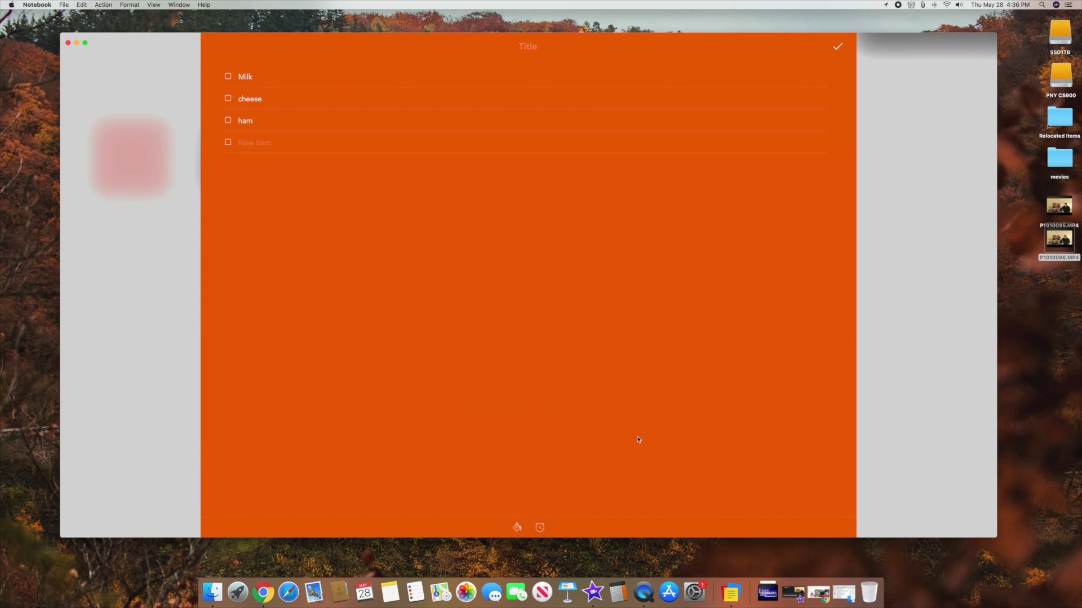
click(838, 47)
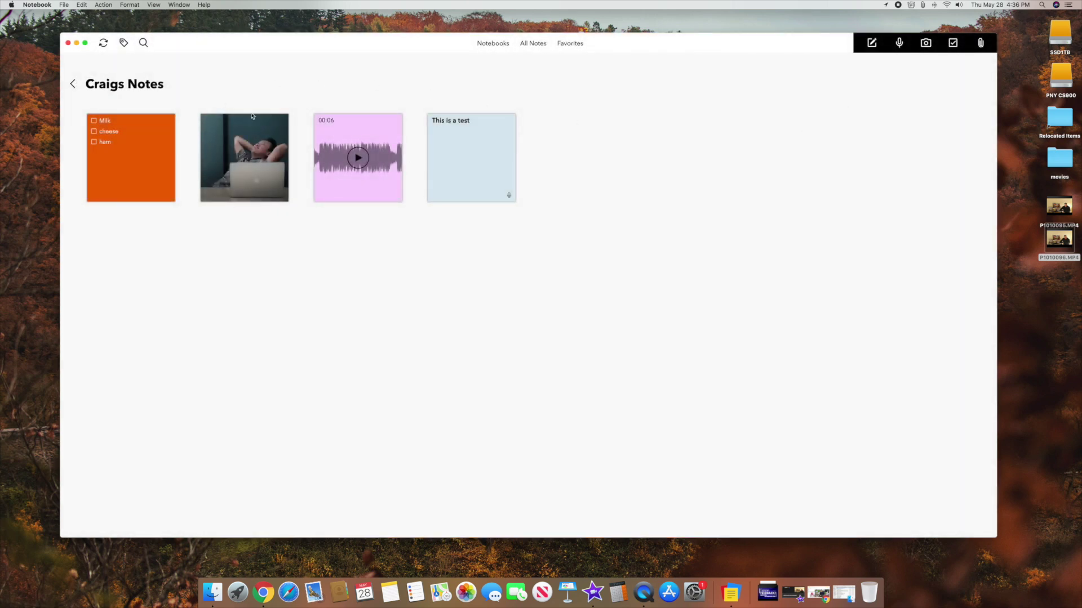
click(64, 5)
mouse_move(95, 14)
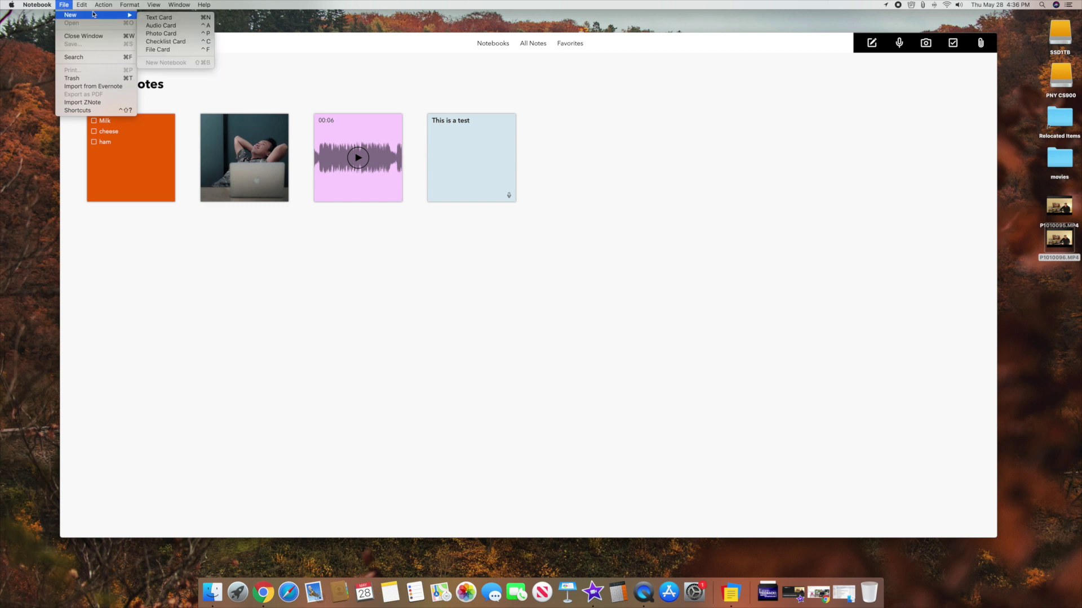
click(167, 49)
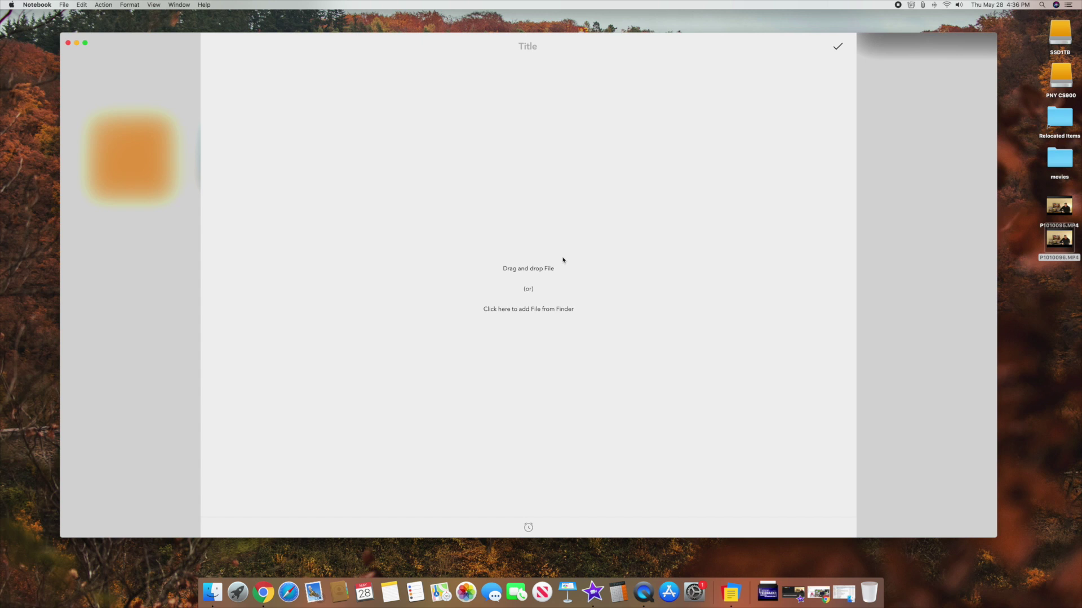
click(838, 47)
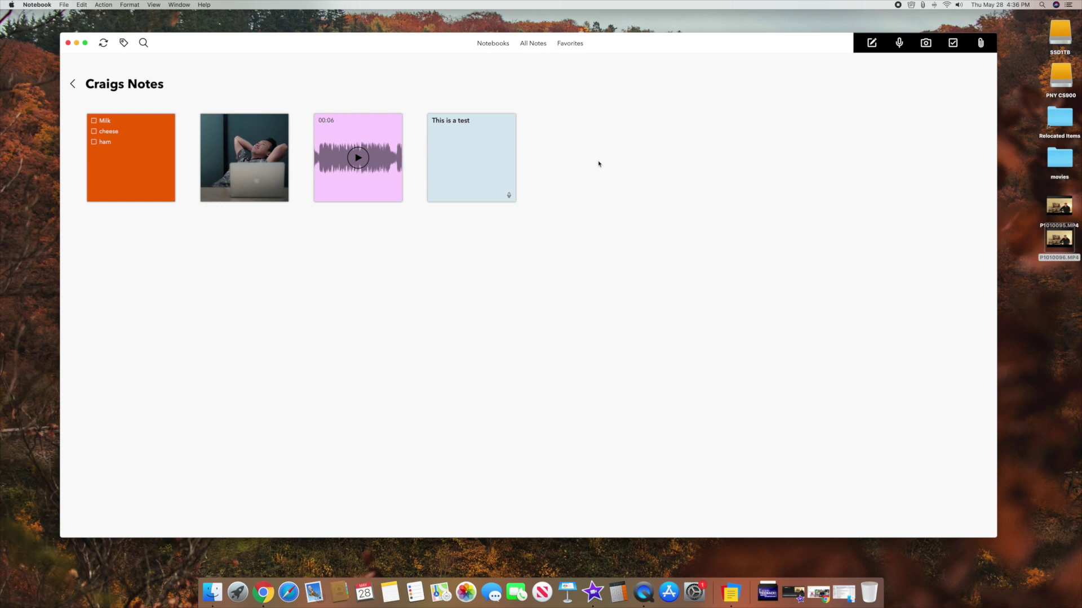
Return to the Notebooks list and bring up Launchpad with F4.
click(73, 85)
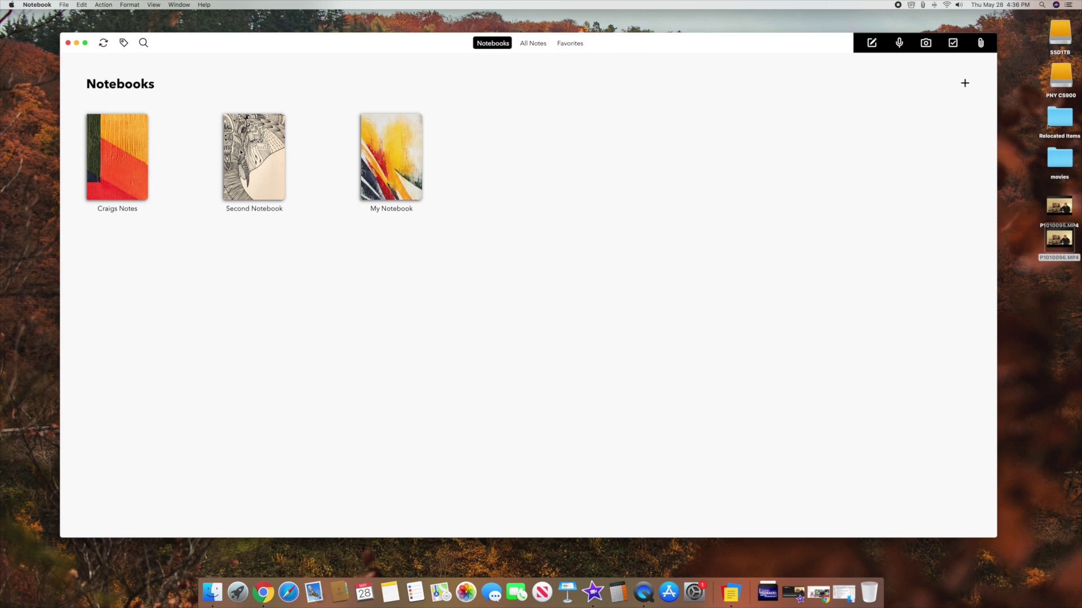
key(F4)
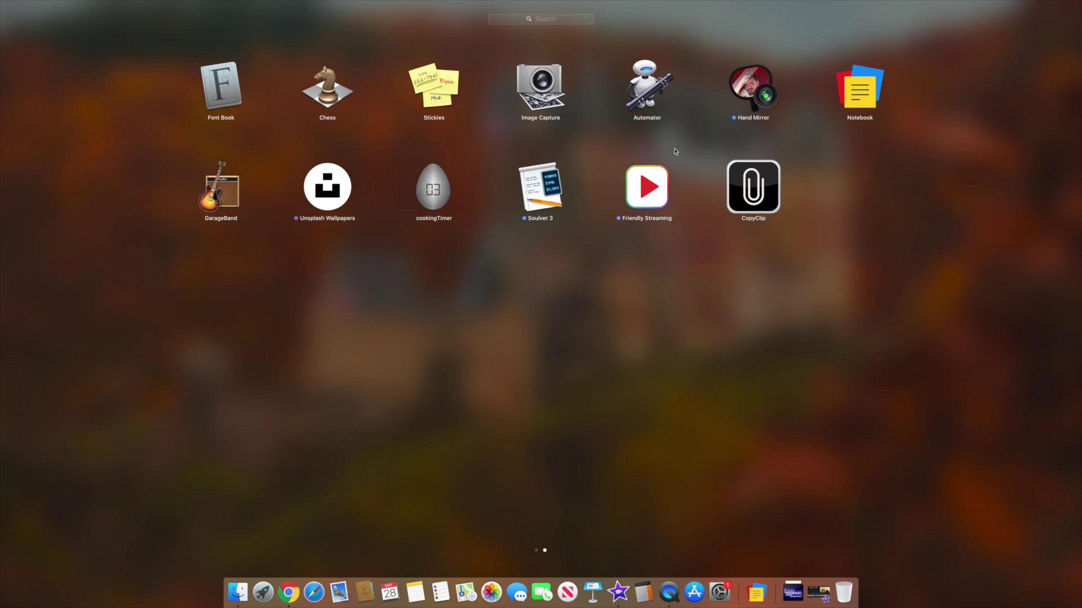
Launch CopyClip, copy the cnn.com address in Chrome, open a new tab, and check the clipboard history.
click(768, 207)
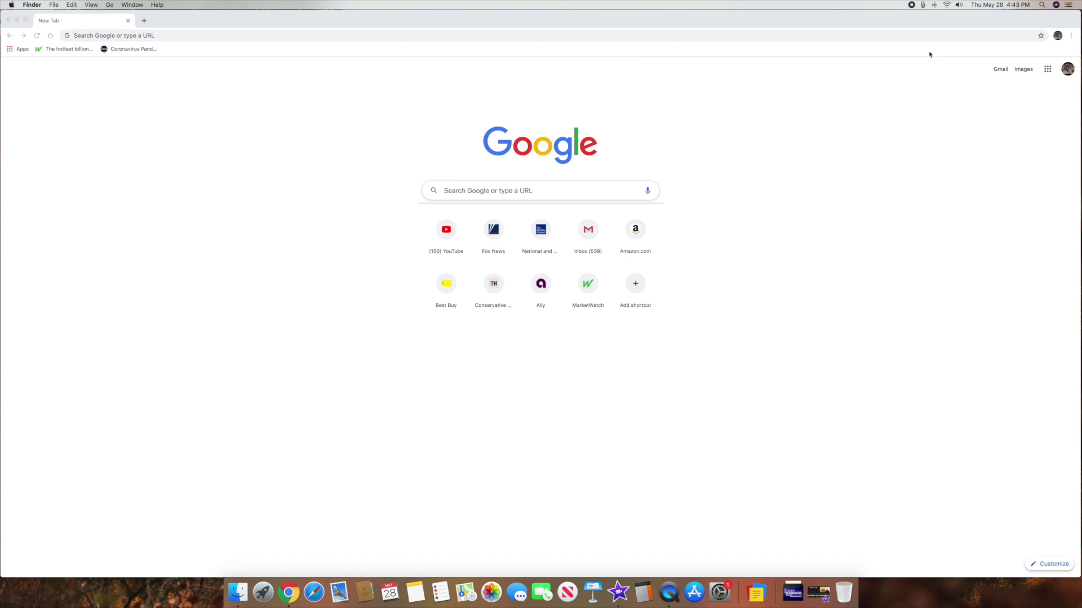
click(347, 39)
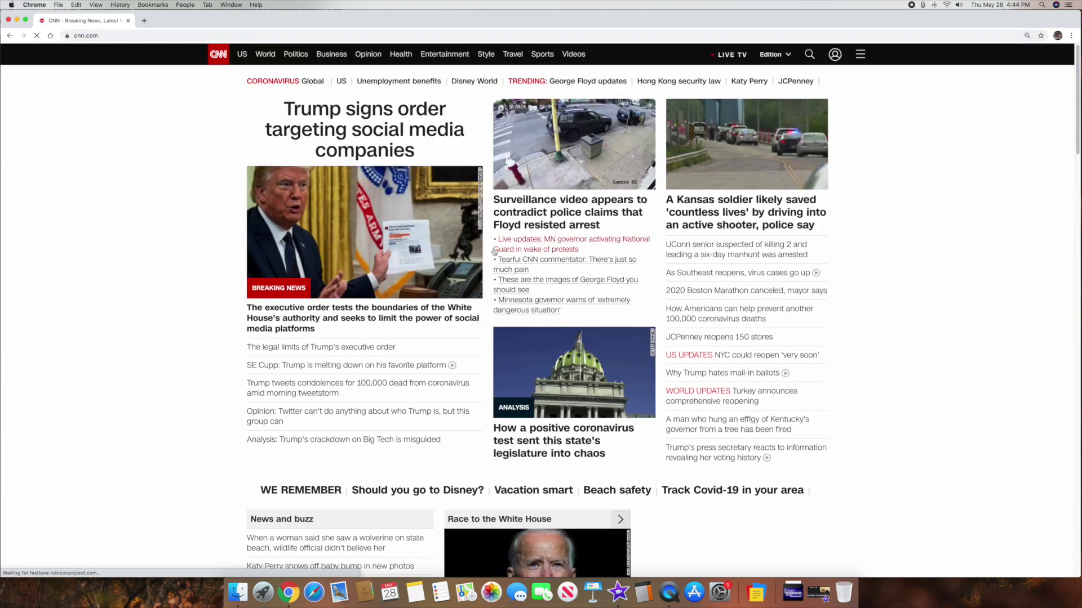
click(79, 35)
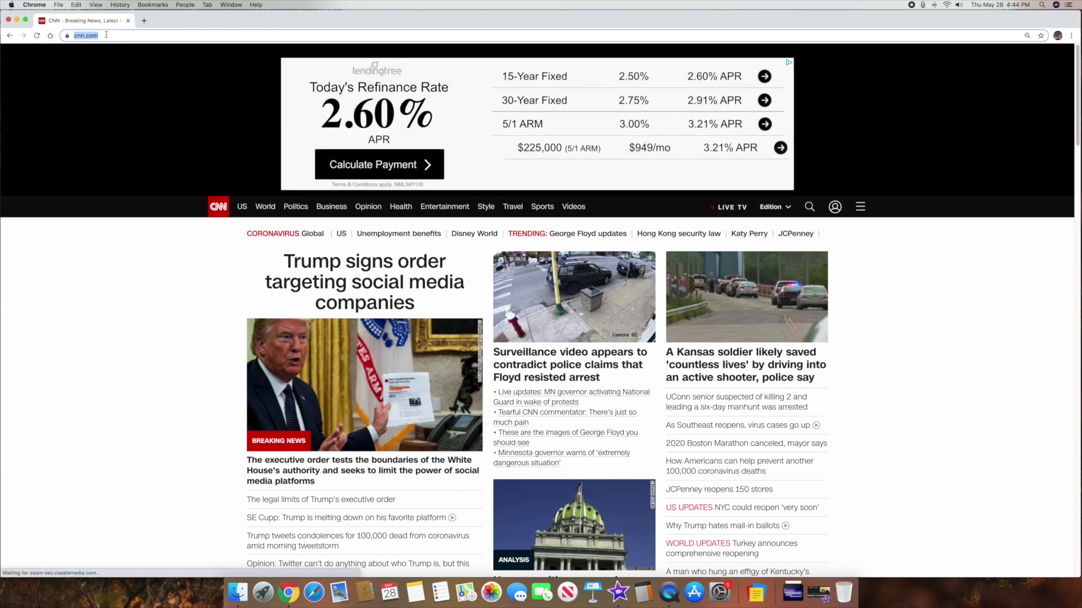
click(144, 21)
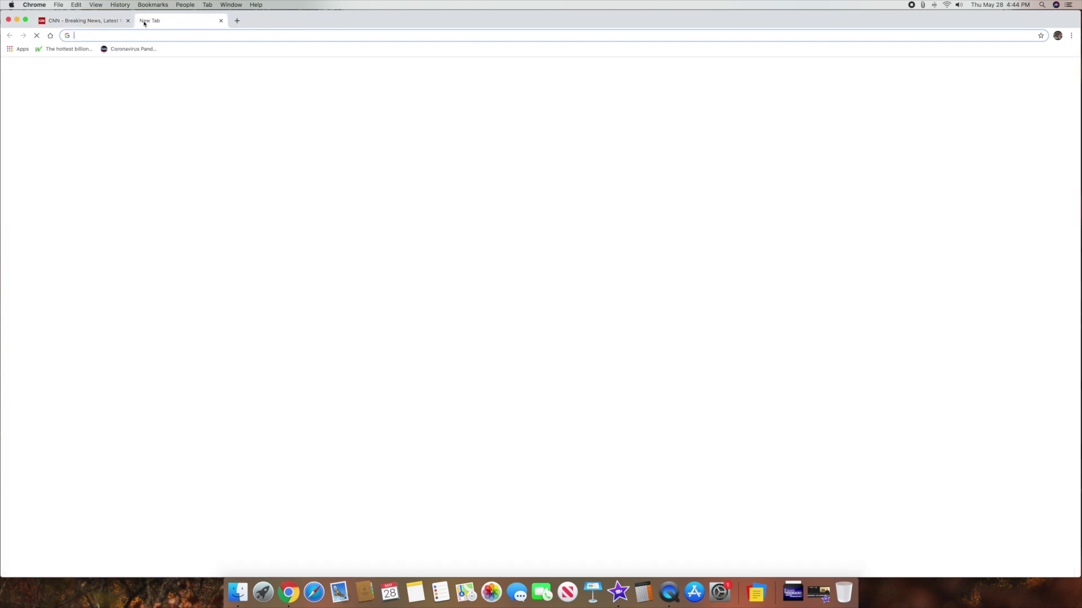
click(922, 5)
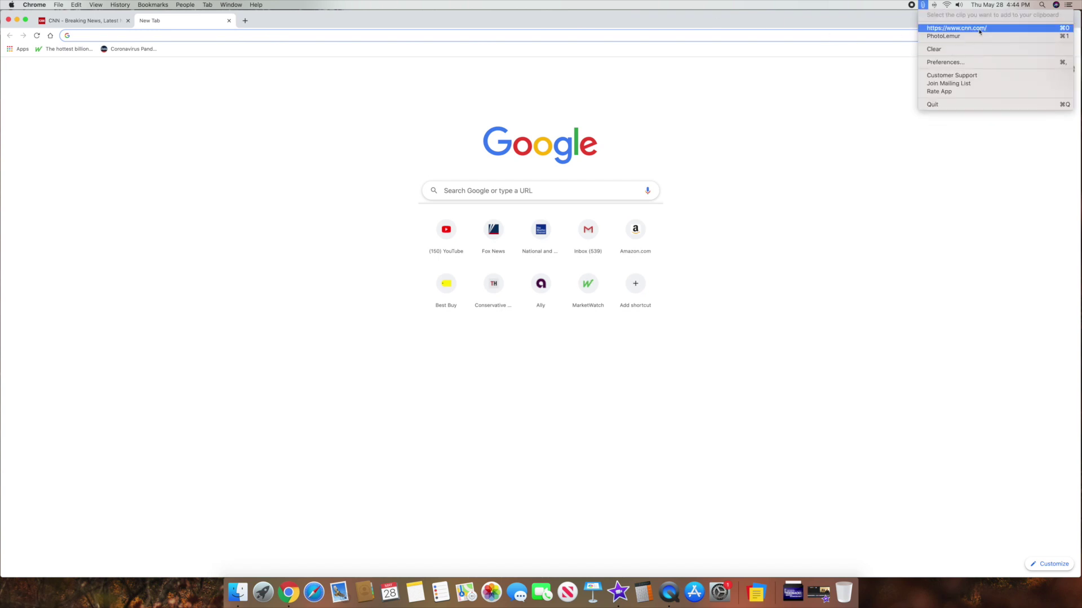
click(633, 37)
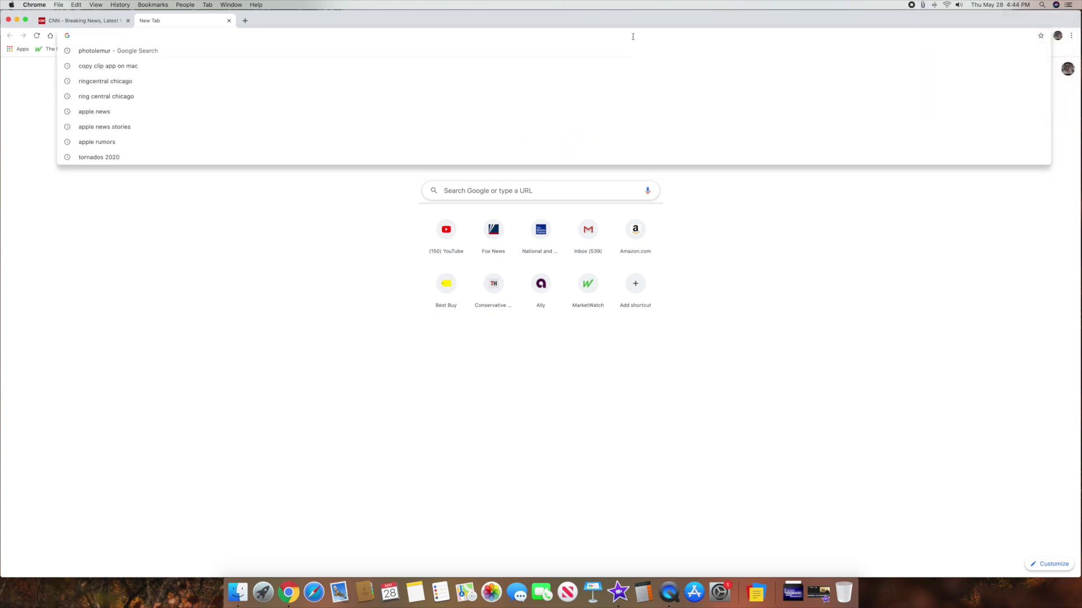
Open espn.com in the new tab, close that tab, and confirm espn.com is in CopyClip's history.
text(espn.com)
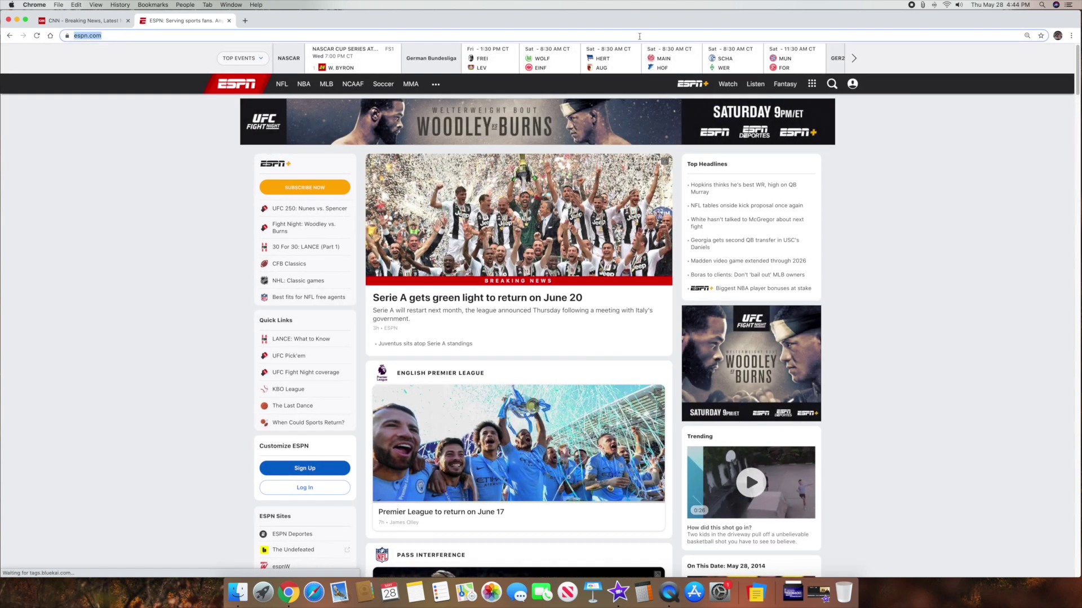
key(super+w)
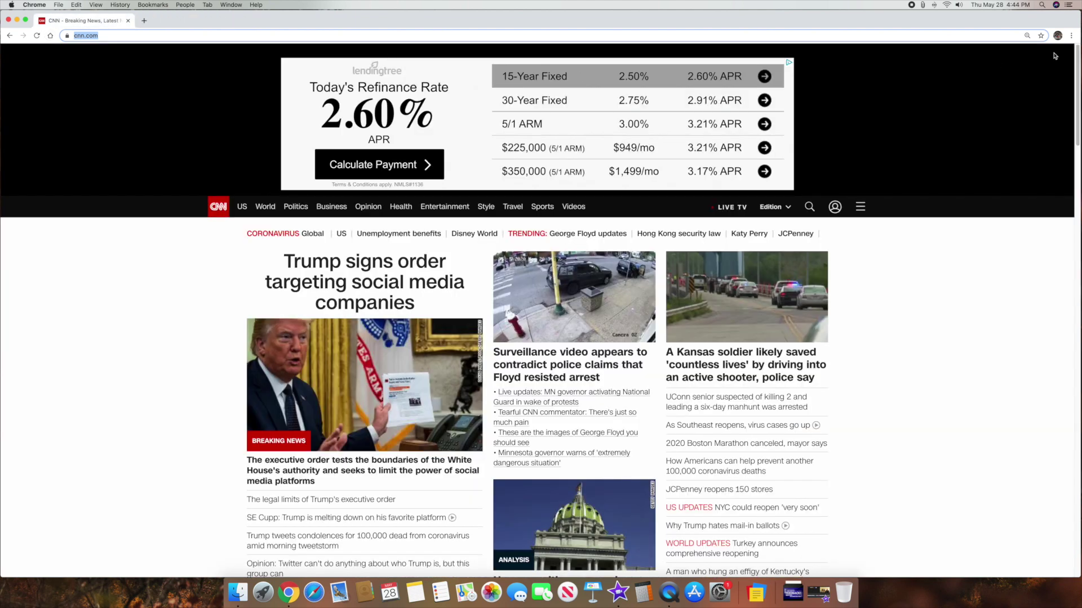
click(922, 4)
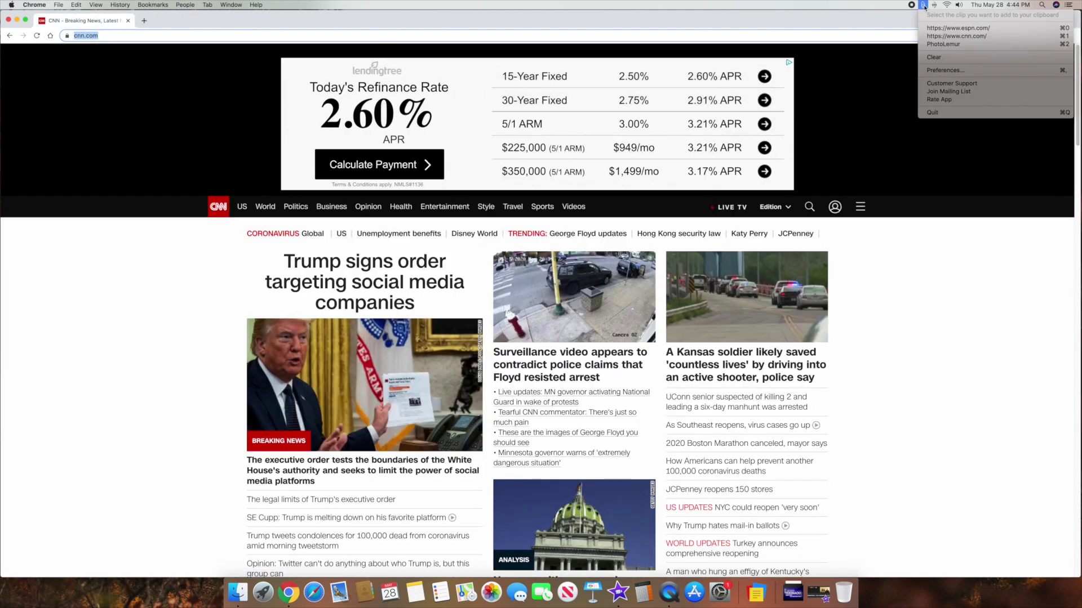
click(960, 38)
text(https://www.cnn.com/)
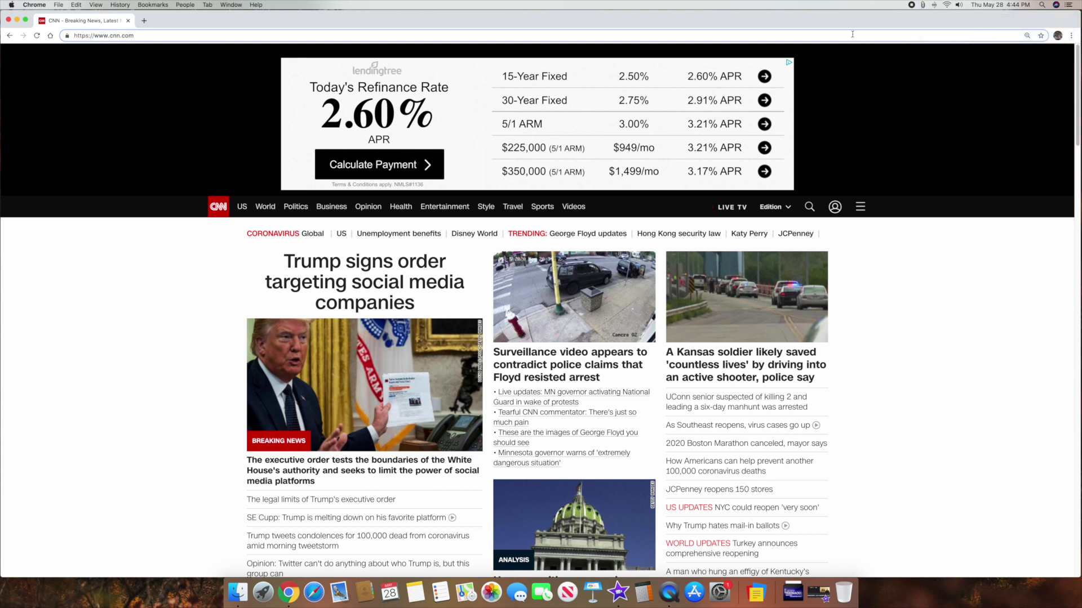
key(super+a)
text(https://www.cnn.com/)
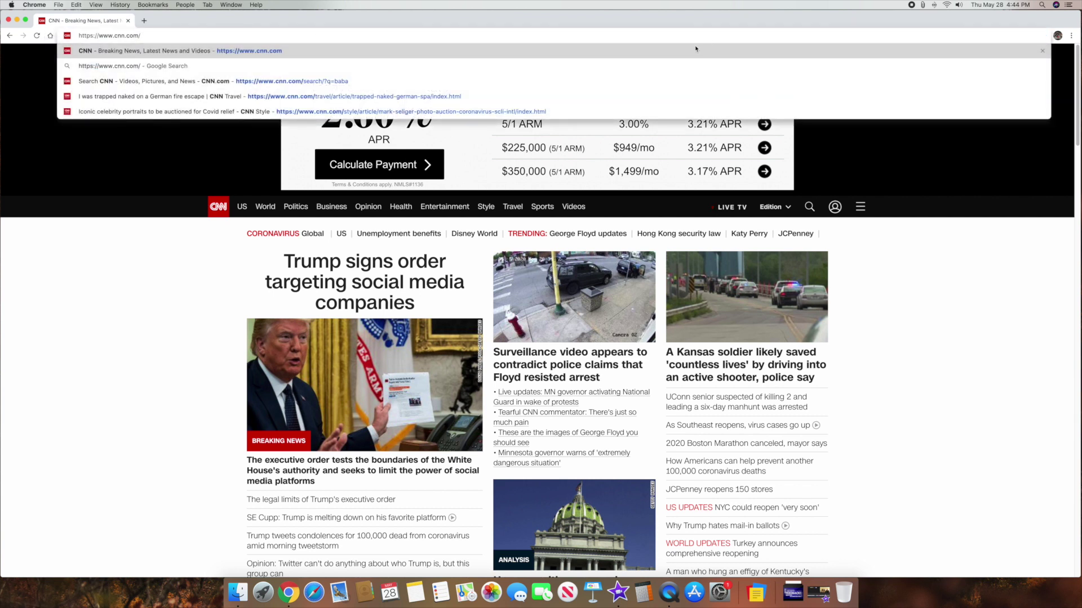
click(922, 5)
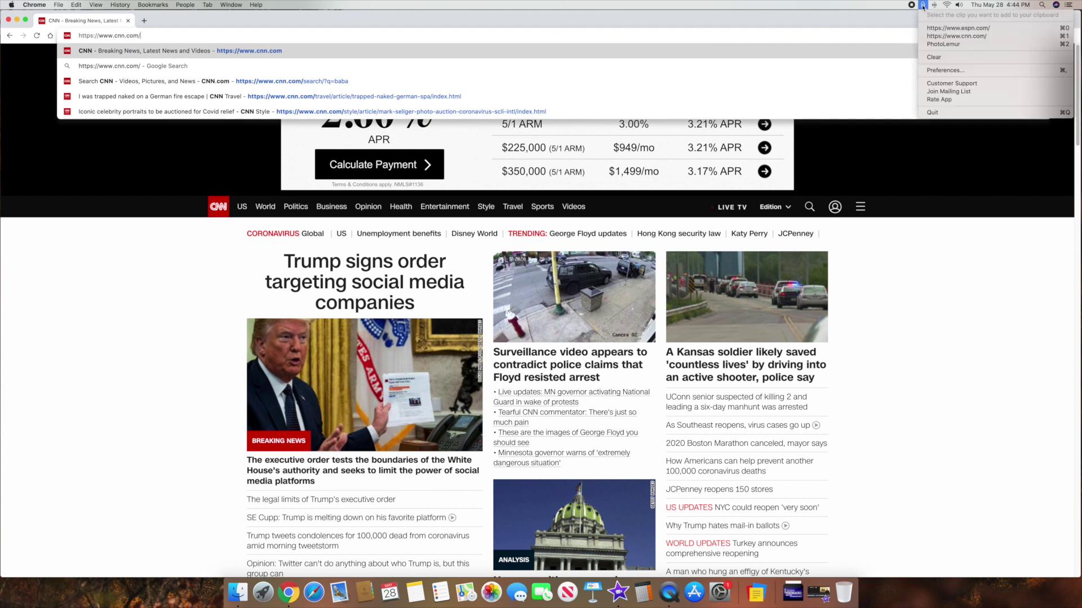
click(945, 40)
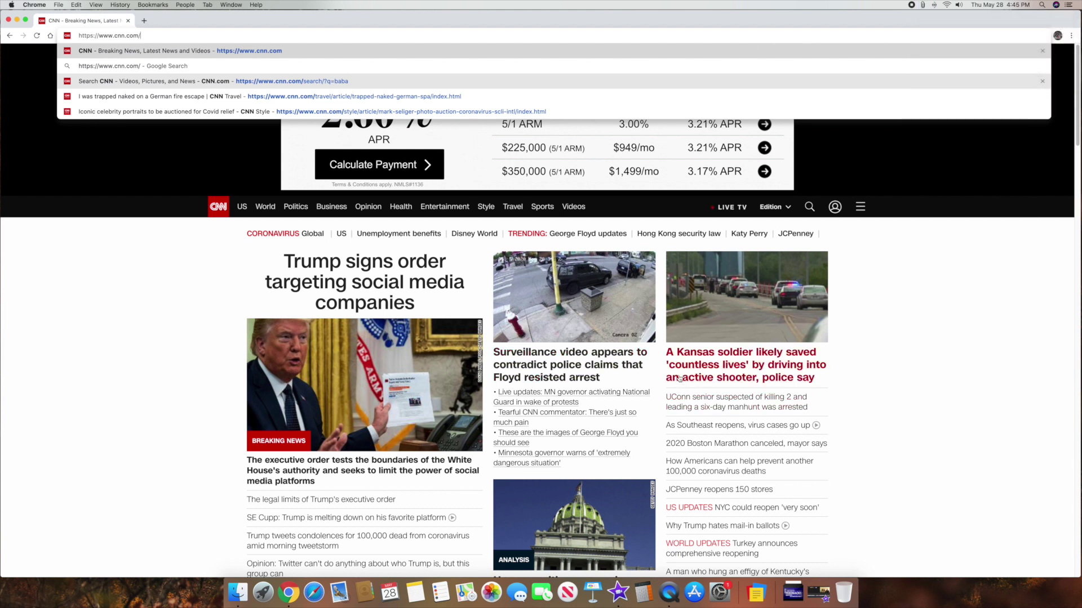
Copy the CNN Kansas soldier headline and make it the current CopyClip clip.
drag(667, 353, 735, 383)
key(super+c)
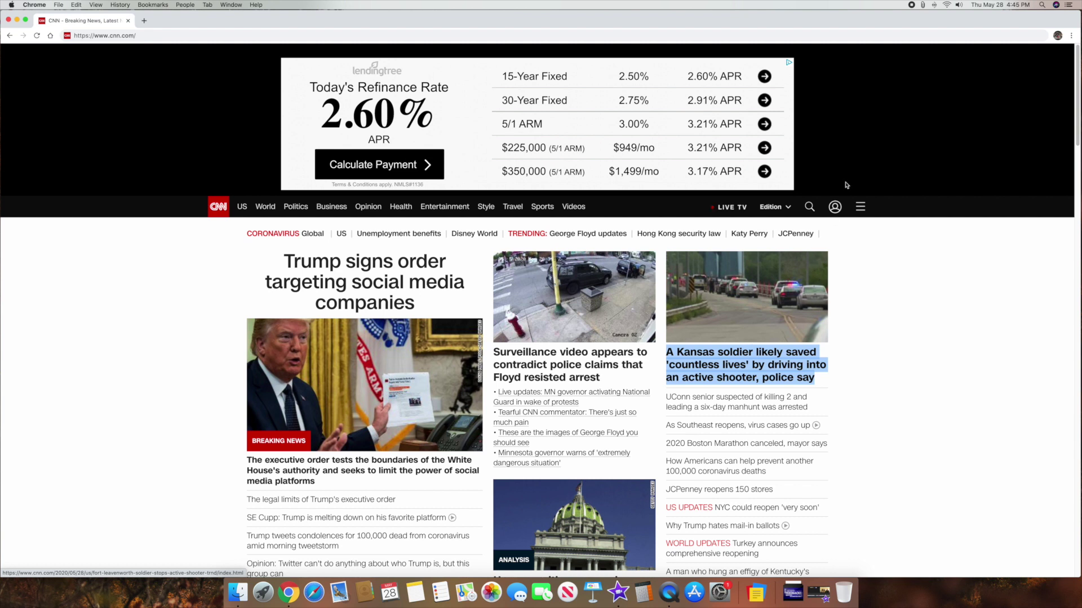
click(922, 6)
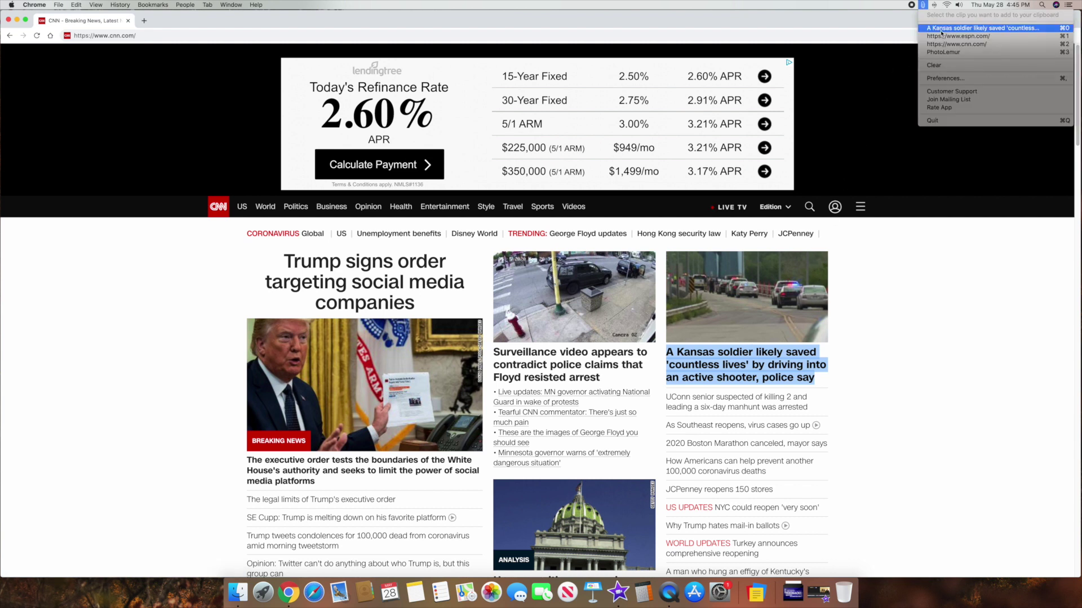
click(941, 29)
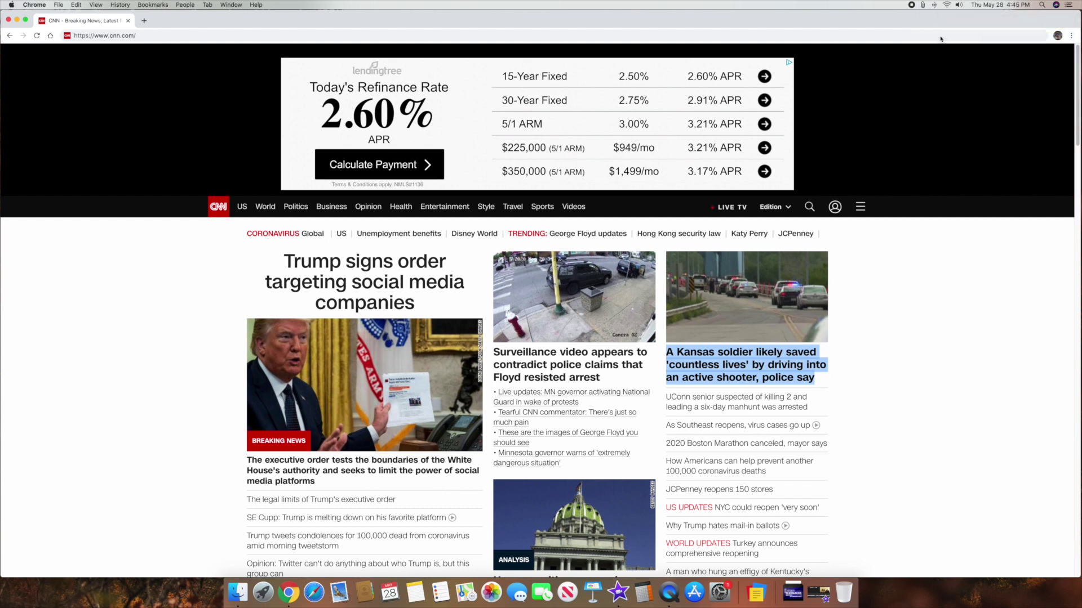
click(922, 5)
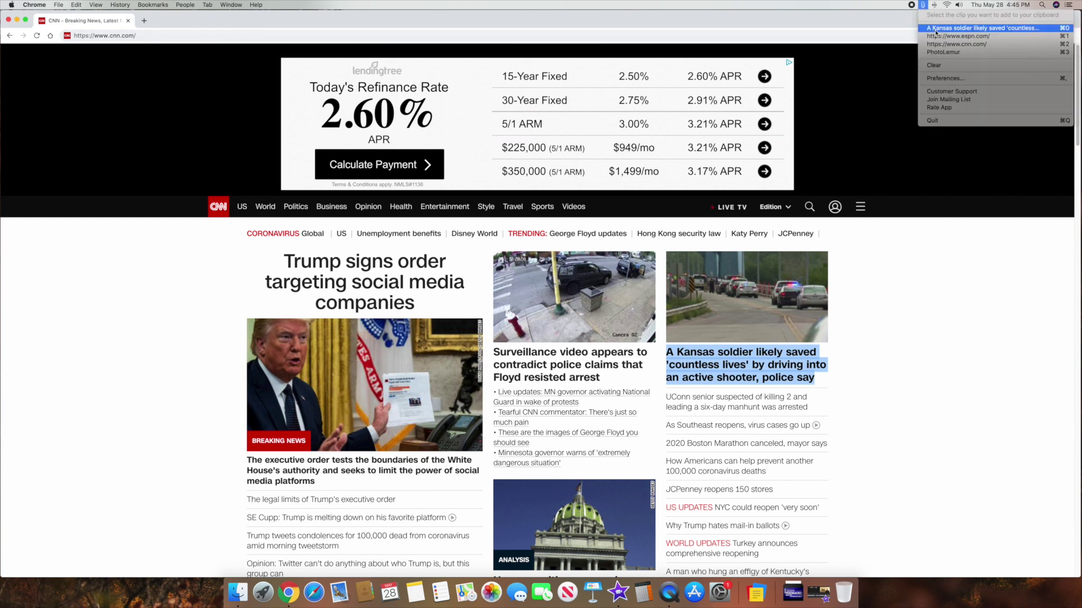
click(935, 30)
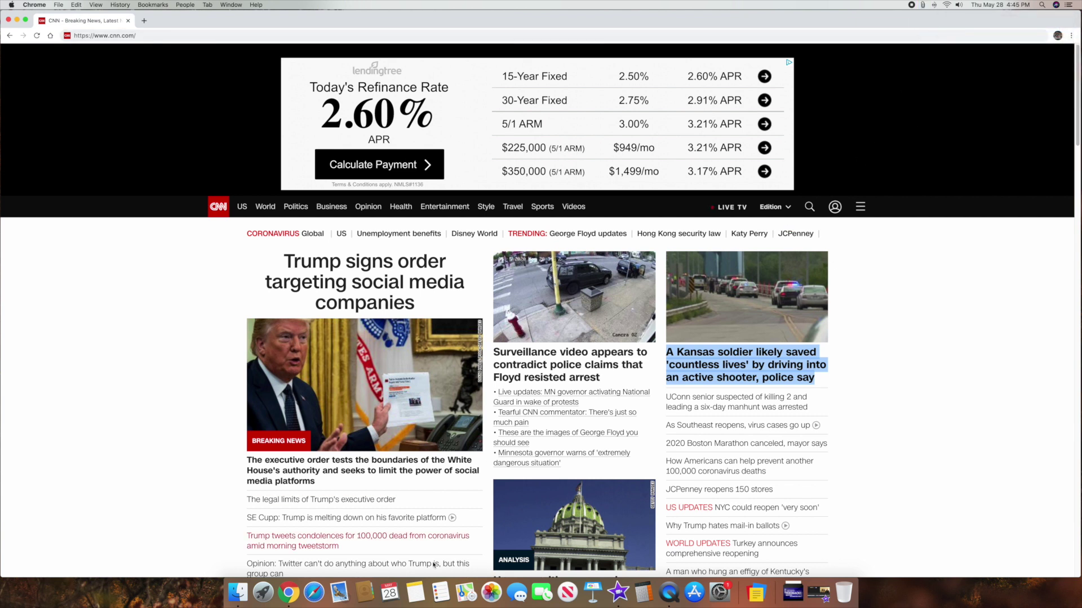
click(415, 591)
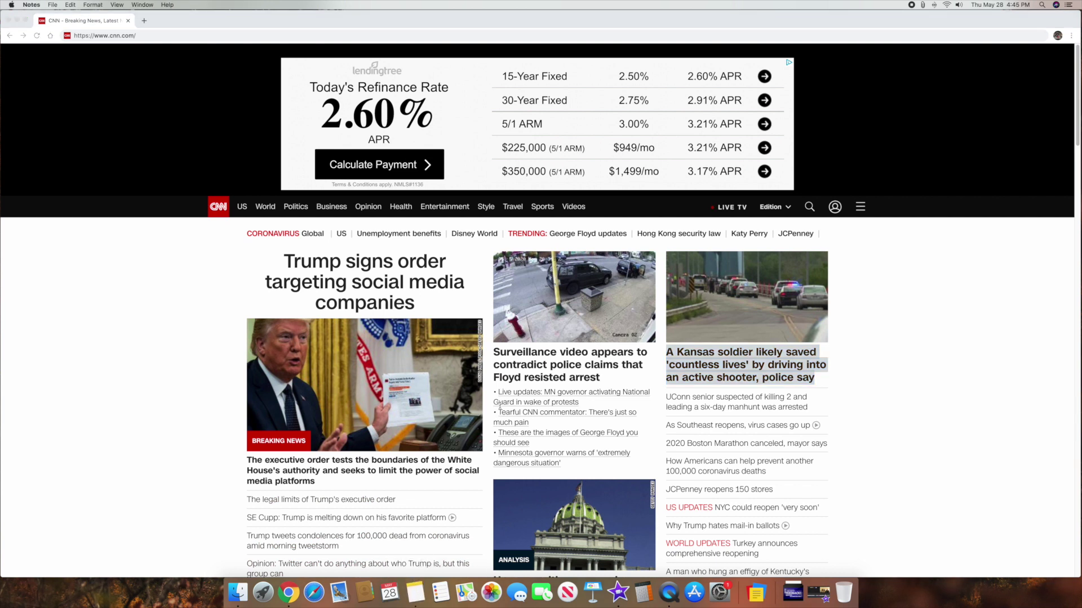
Paste the Kansas soldier headline on a new line below 'Testing this again' in the note.
click(536, 161)
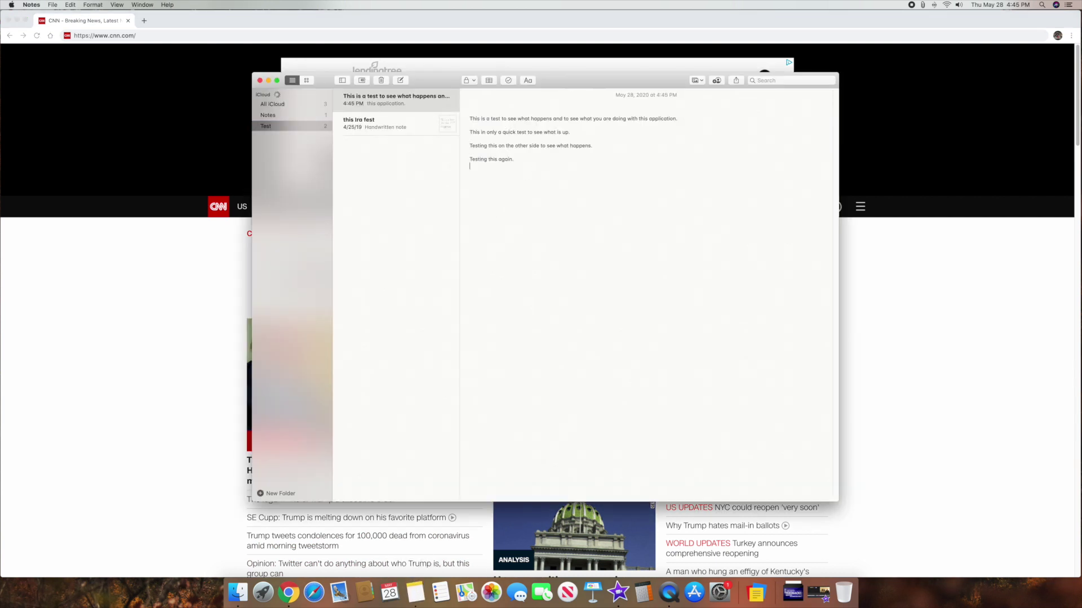
key(Return)
key(super+v)
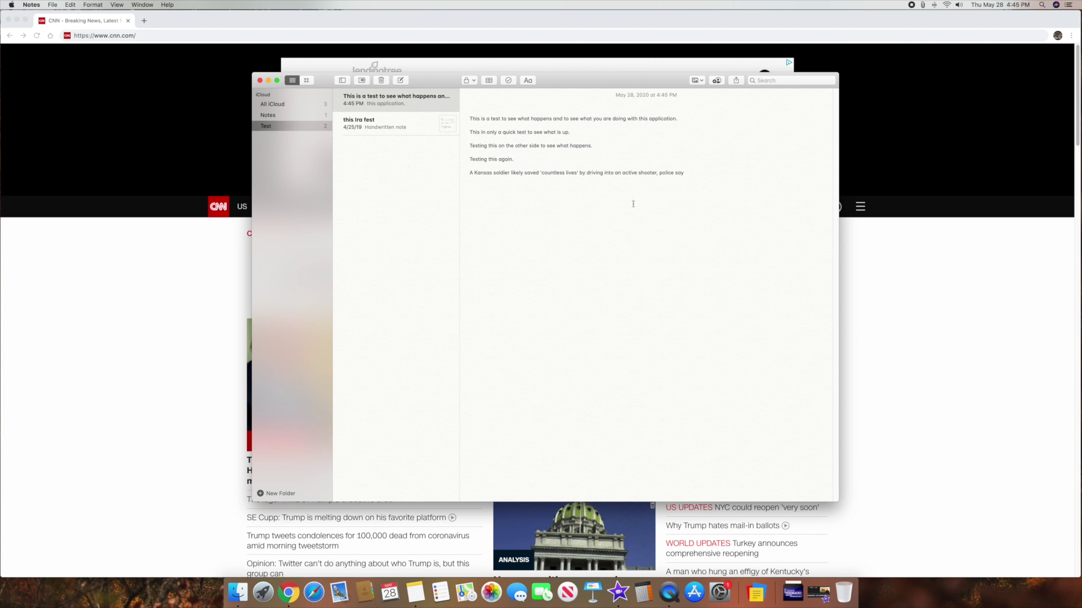
drag(681, 173, 417, 160)
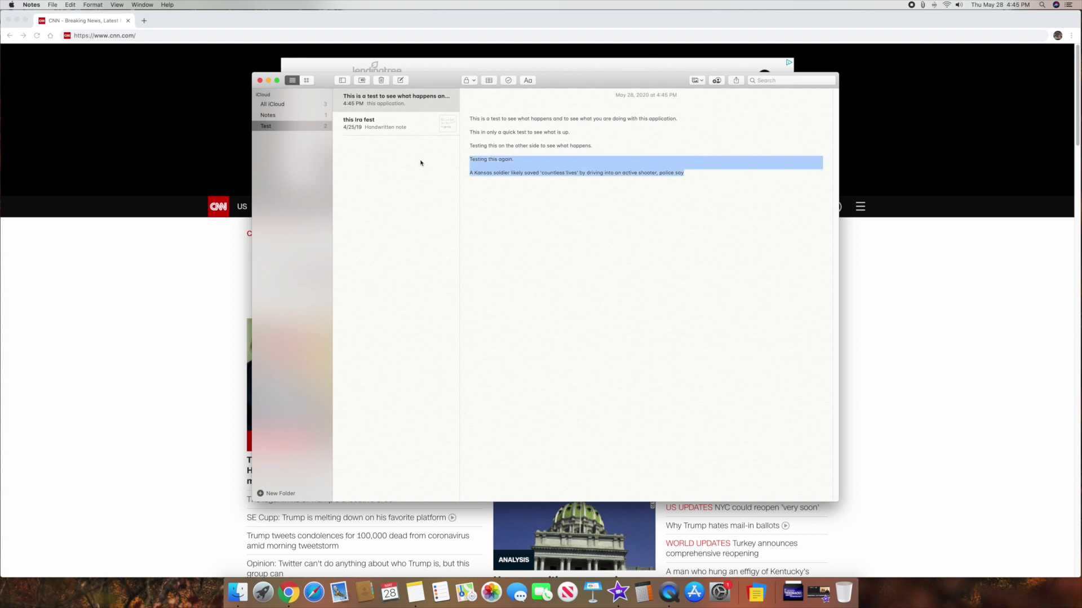
Clear all saved clippings from the CopyClip history and bring up Launchpad.
click(924, 4)
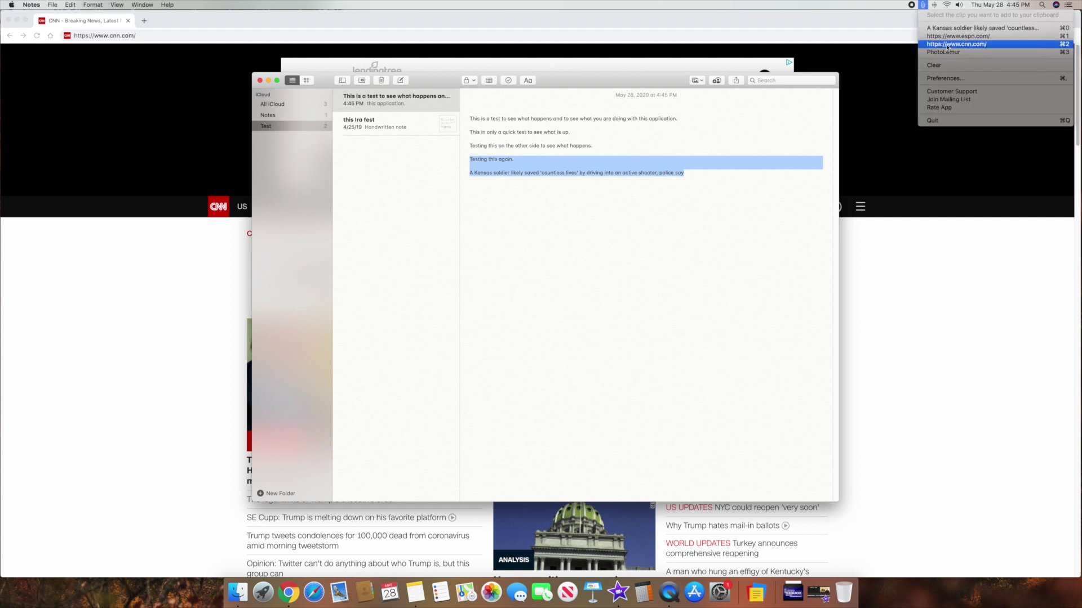
click(934, 66)
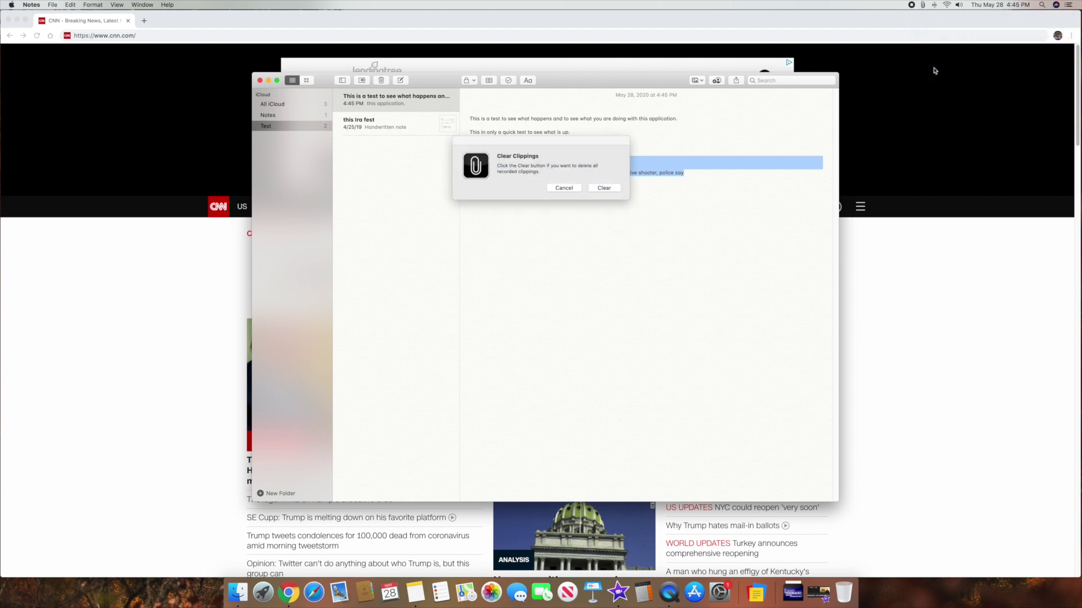
click(601, 189)
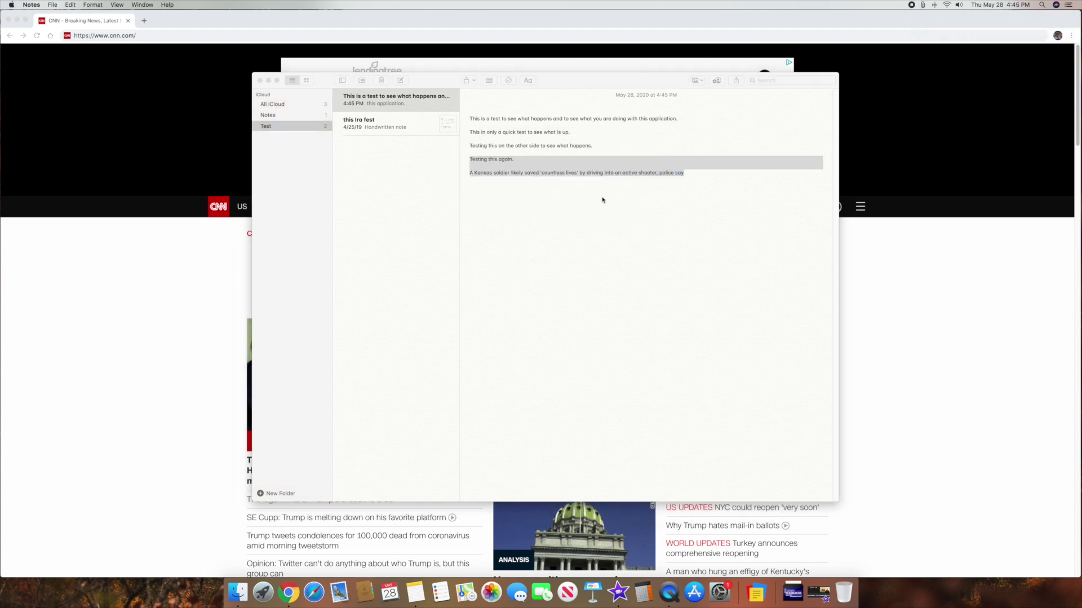
key(F4)
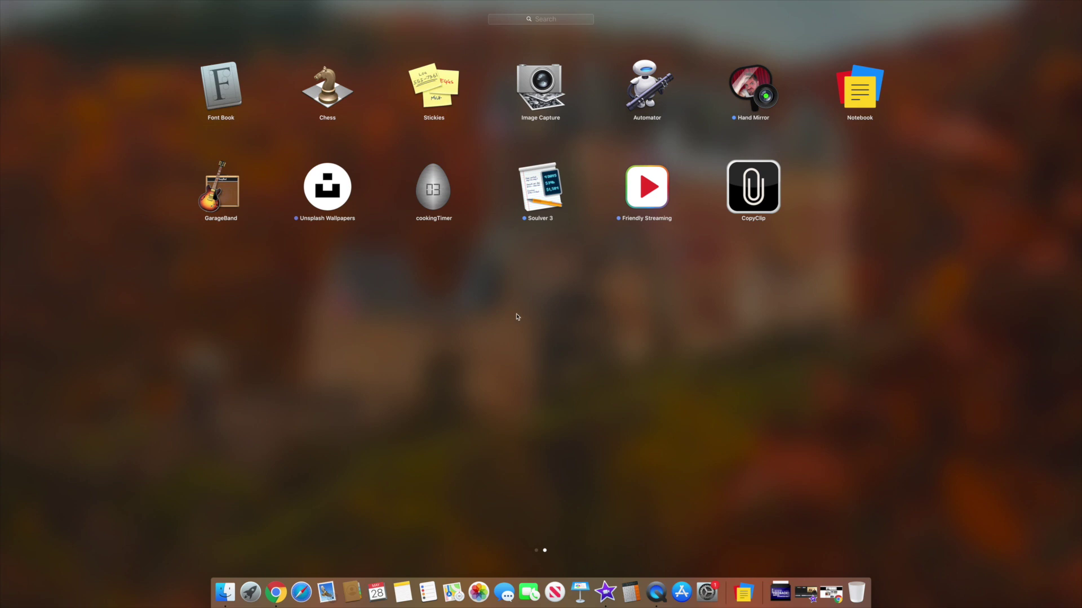
Launch cookingTimer and run the top timer from a 00:01:00 preset, pausing it at 00:00:57.
click(437, 193)
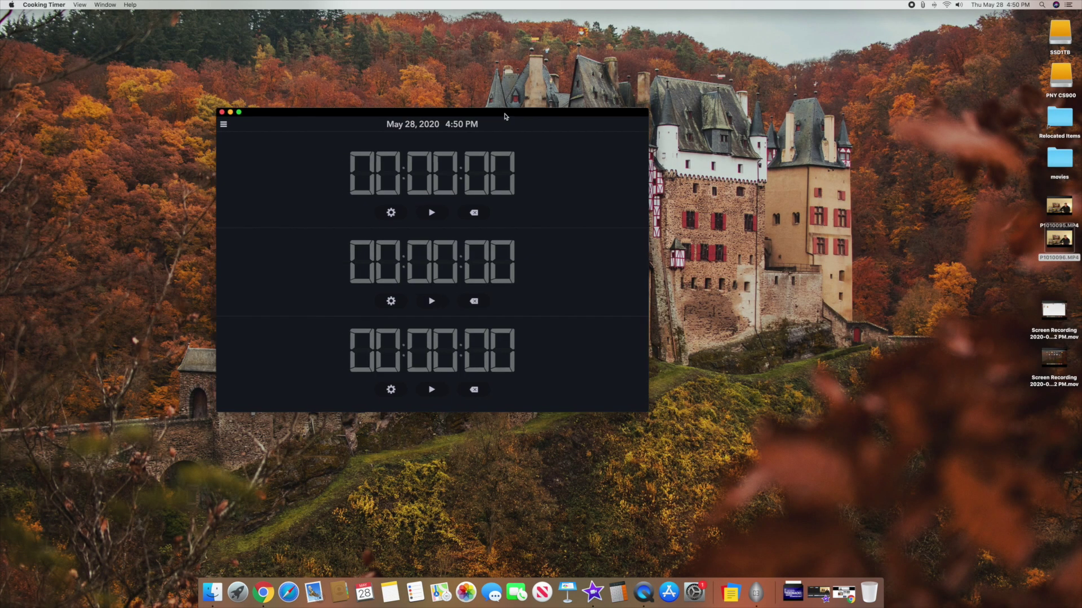
click(590, 197)
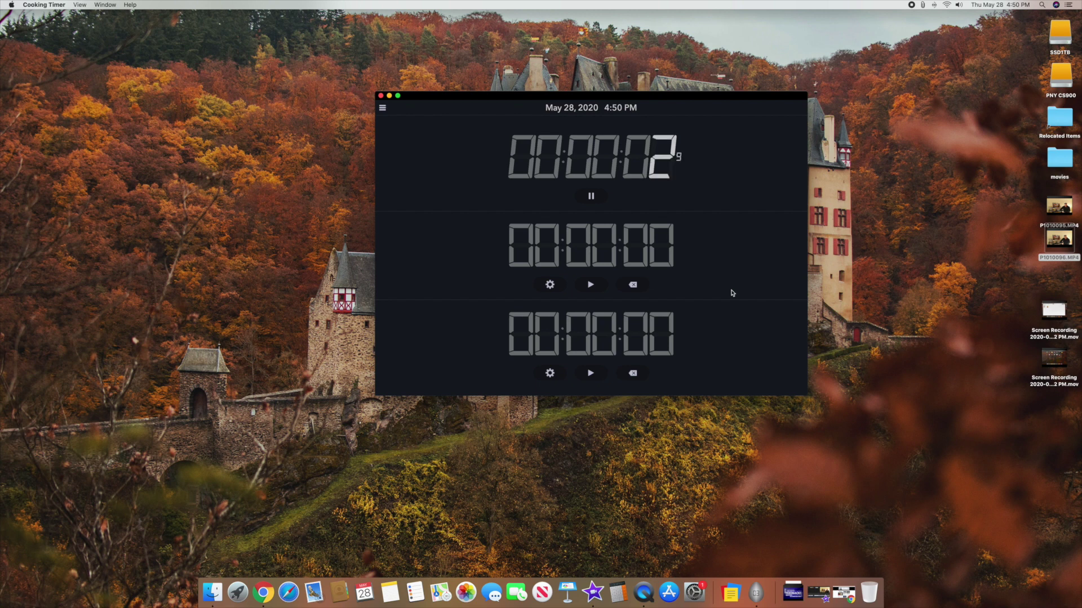
click(589, 197)
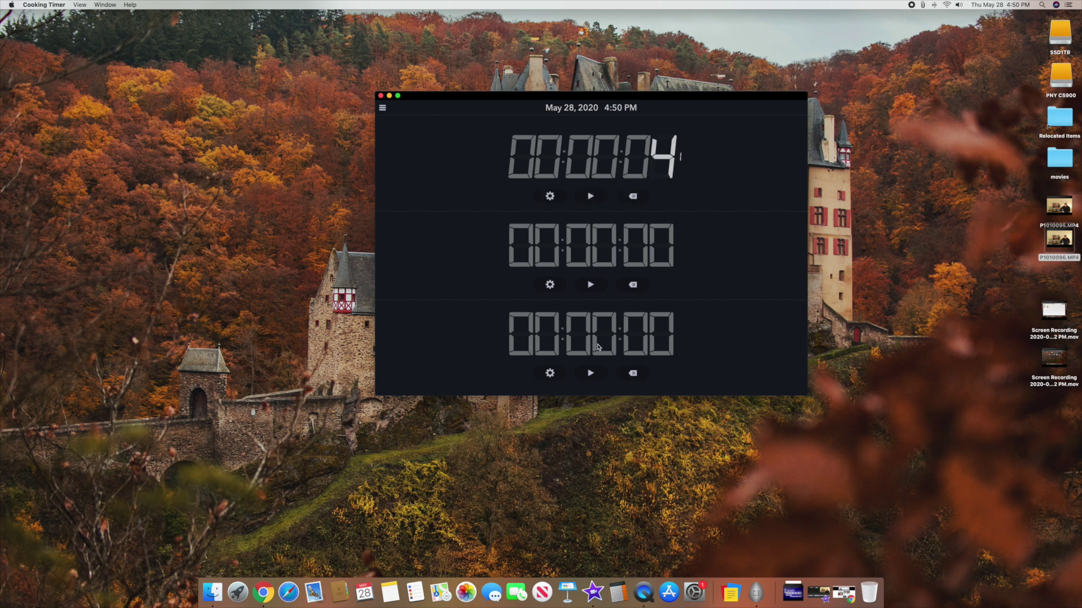
click(556, 200)
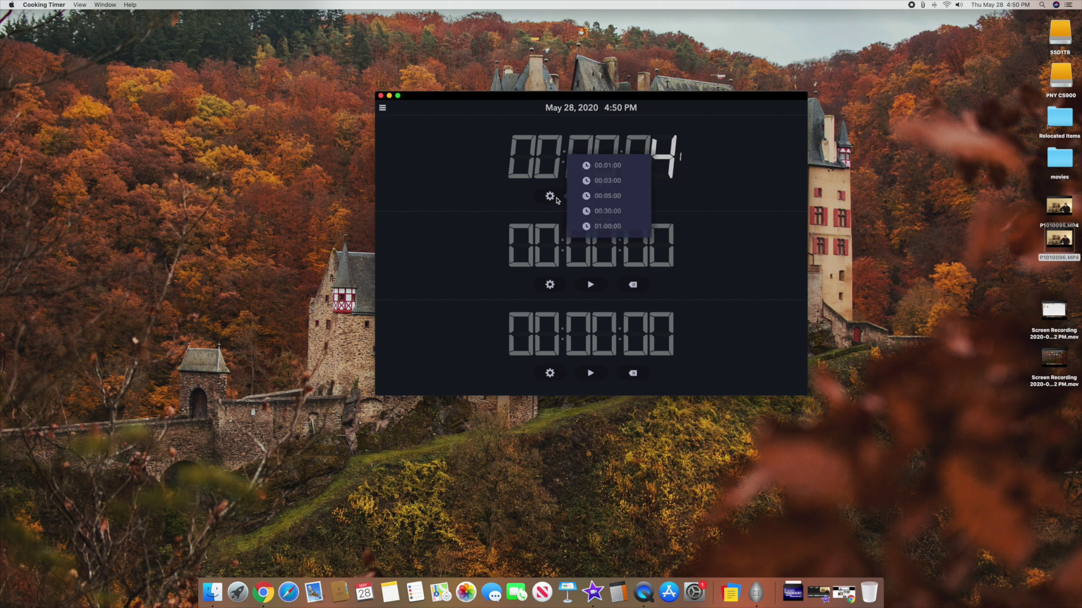
click(607, 167)
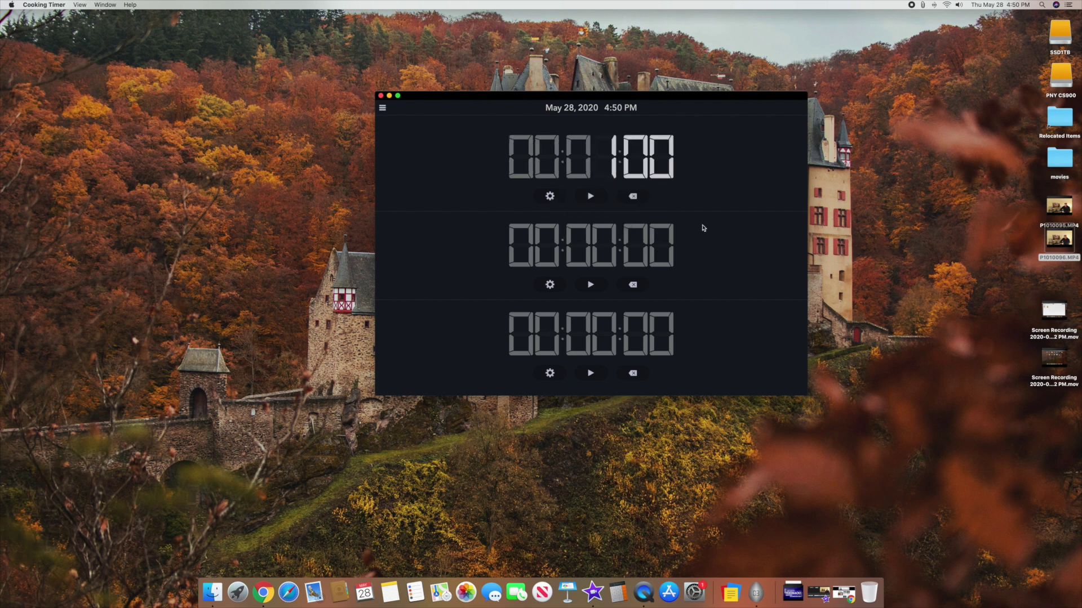
click(588, 195)
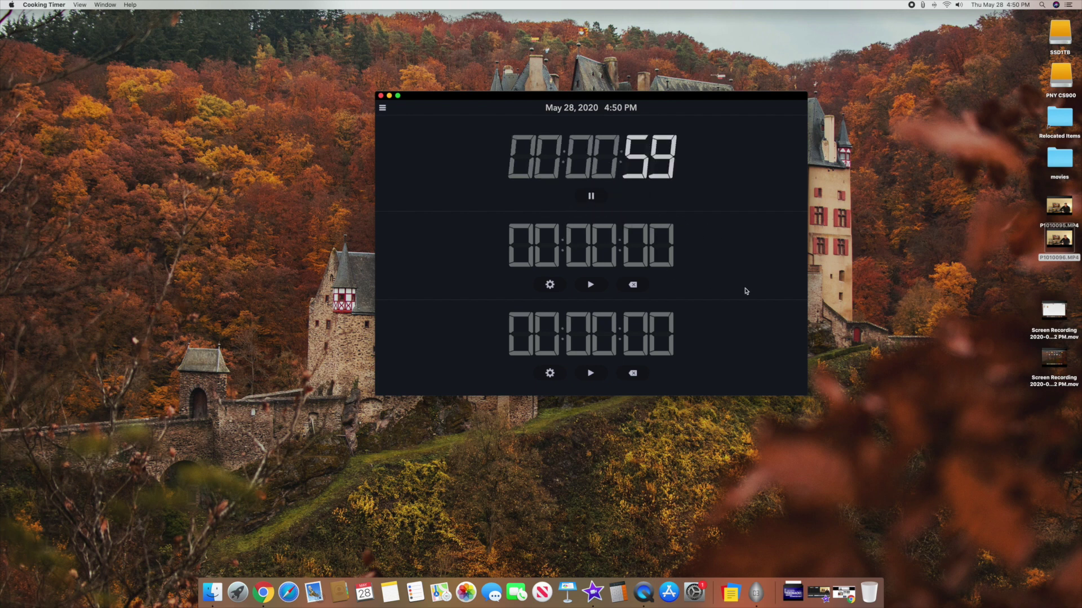
click(591, 196)
Try the silver brushed-metal and Copper window themes, ending on the dark brushed-metal theme.
click(382, 108)
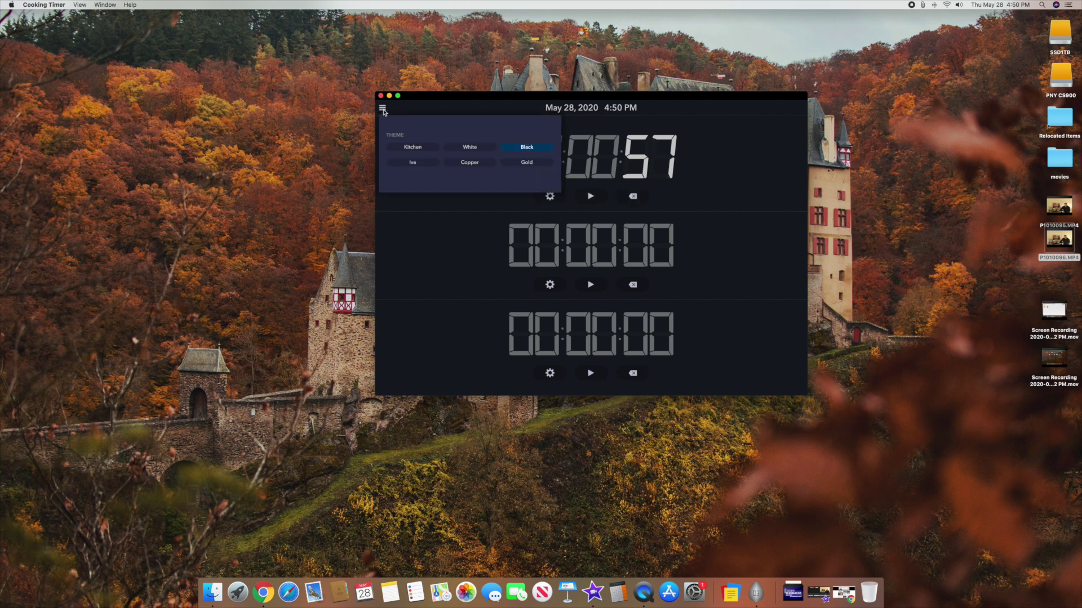
click(412, 148)
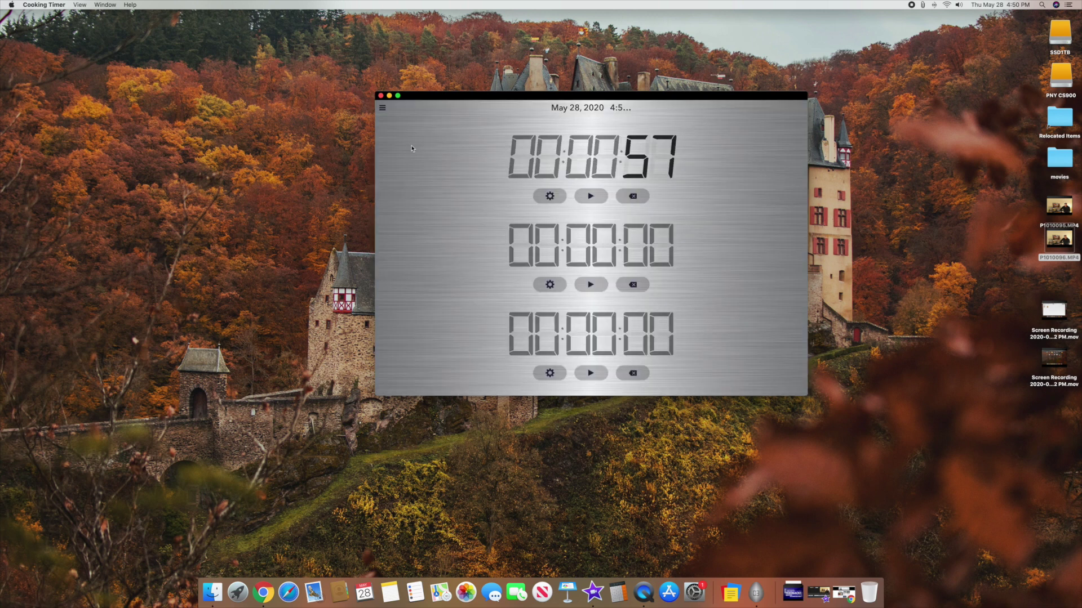
click(383, 108)
click(451, 164)
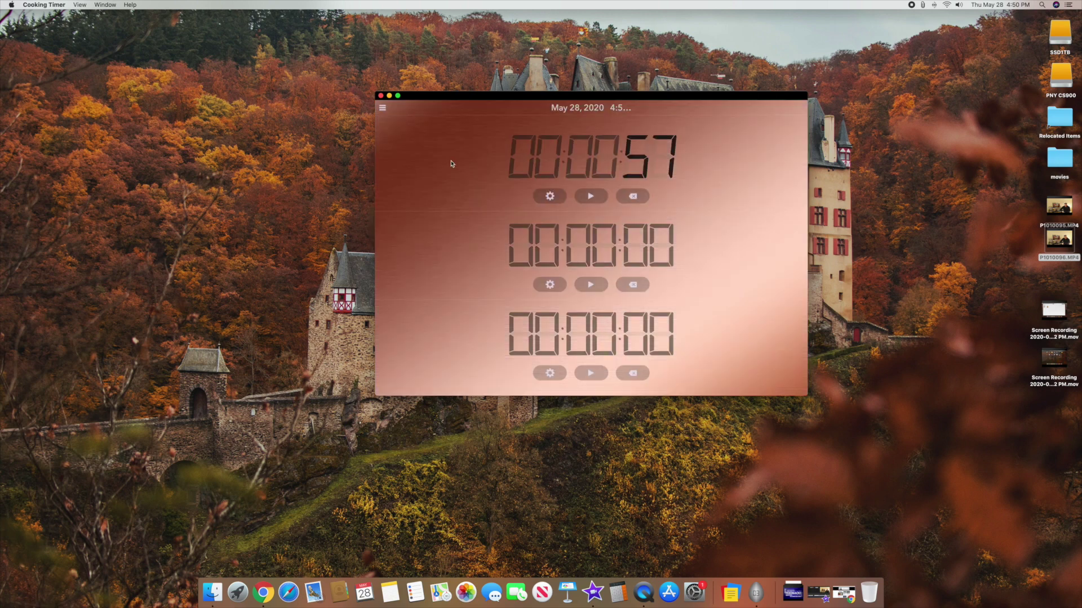
click(383, 108)
click(408, 162)
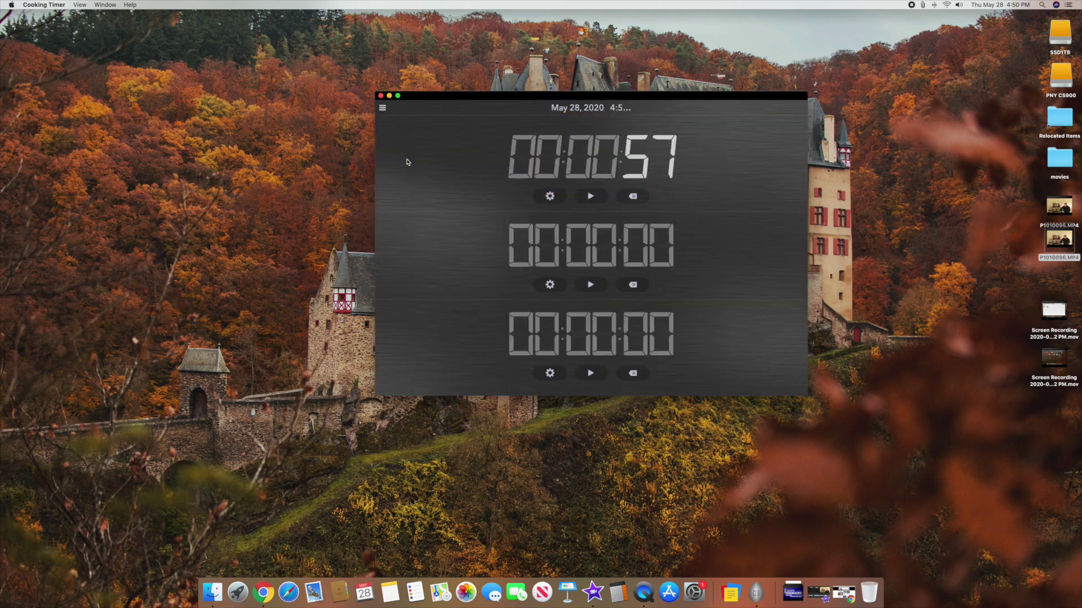